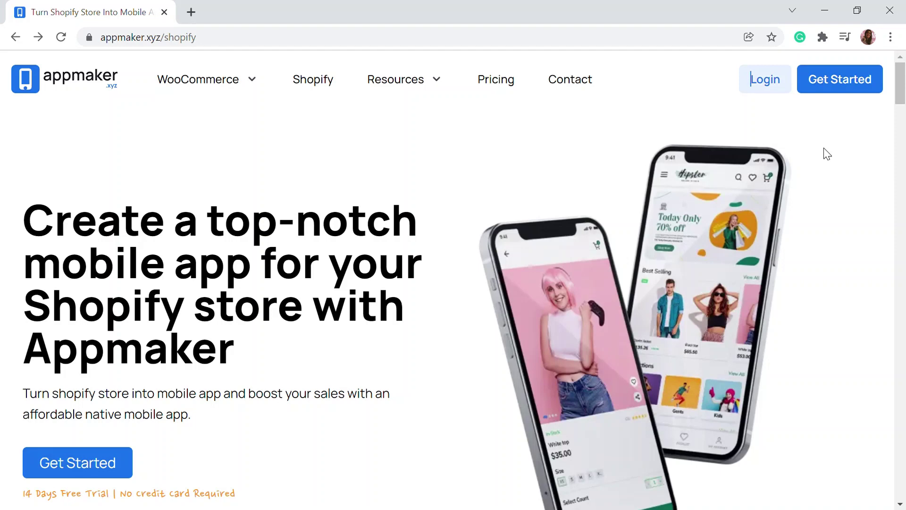
# Step: Scroll the appmaker.xyz/shopify page down to the 'Engage your customers with Push notifications' section
pyautogui.scroll(-1, 826, 154)
pyautogui.scroll(-1, 826, 154)
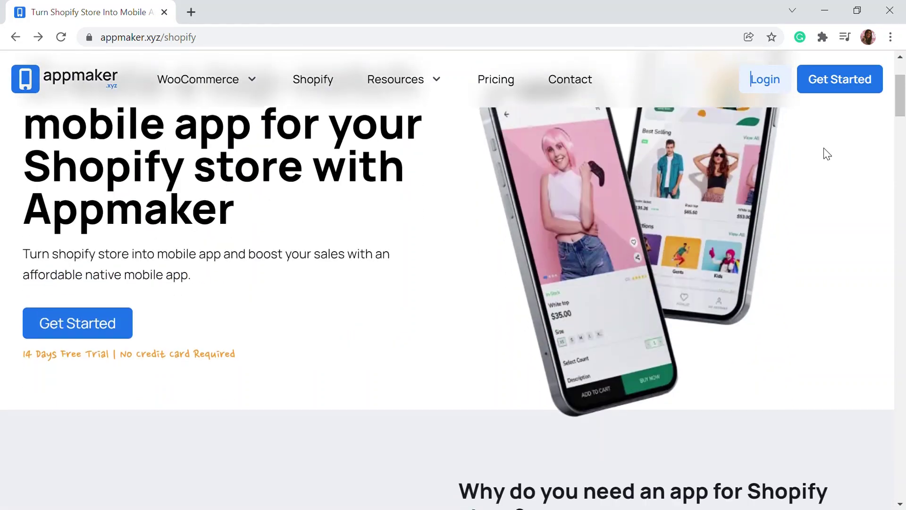
pyautogui.scroll(-1, 827, 154)
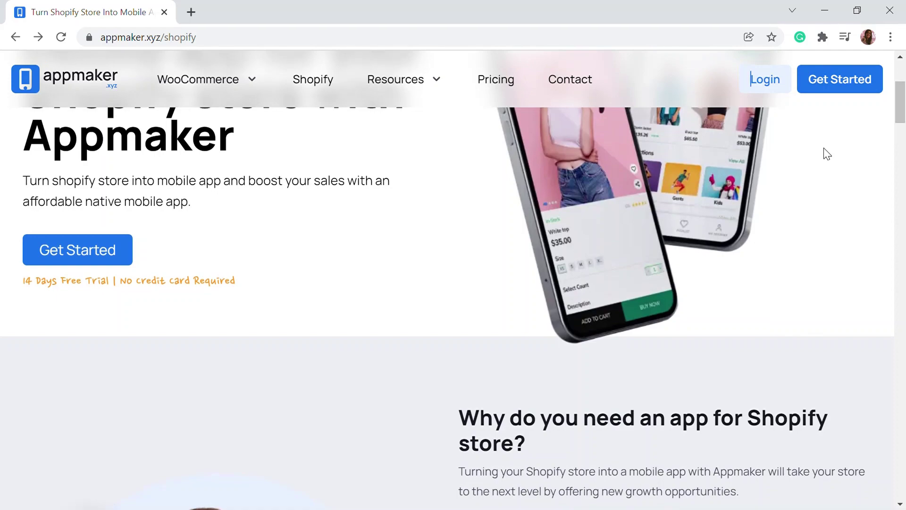
pyautogui.scroll(-2, 827, 154)
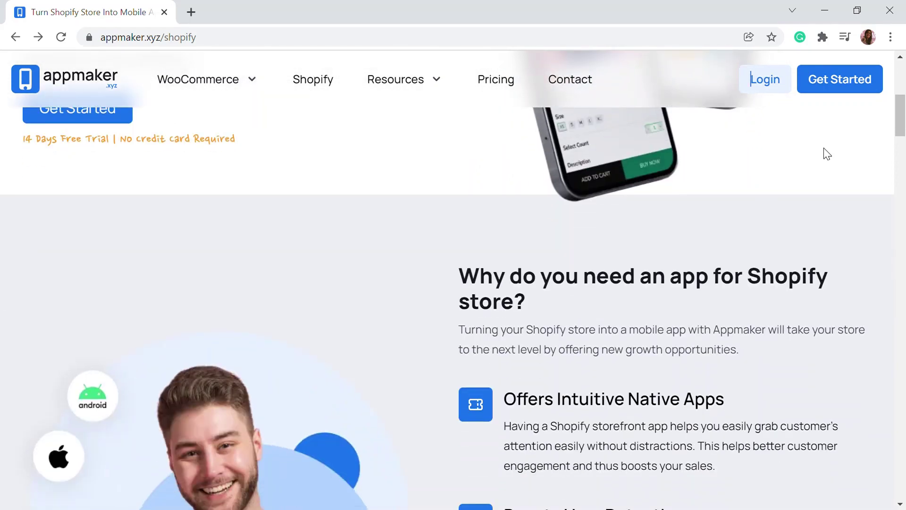
pyautogui.scroll(-3, 827, 154)
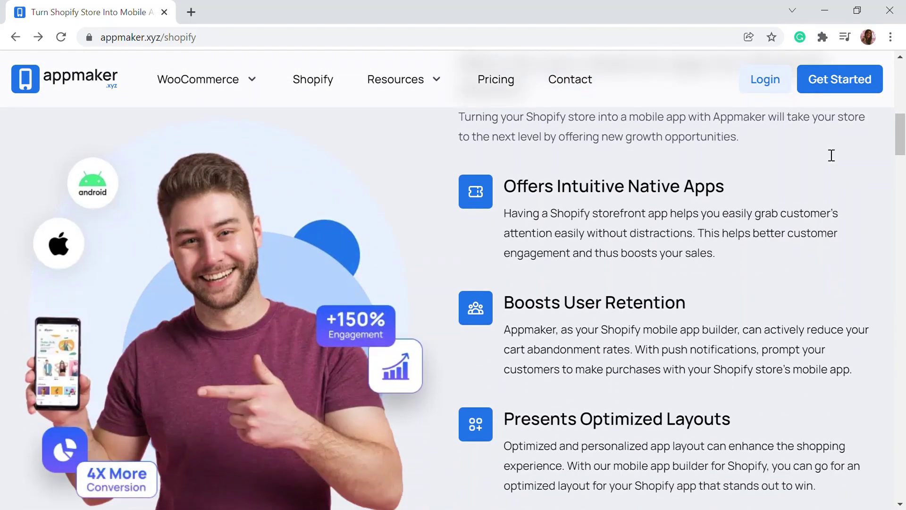
pyautogui.scroll(-1, 827, 154)
pyautogui.scroll(-5, 827, 154)
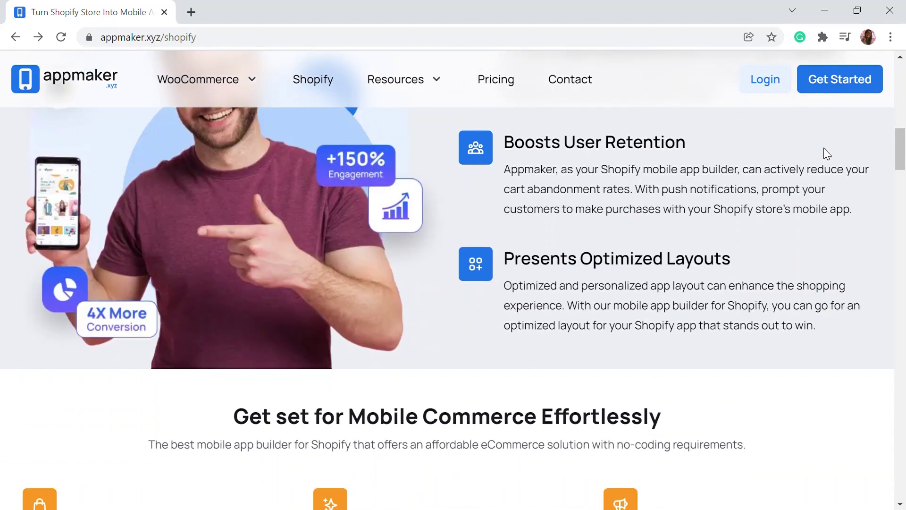
pyautogui.scroll(-4, 826, 154)
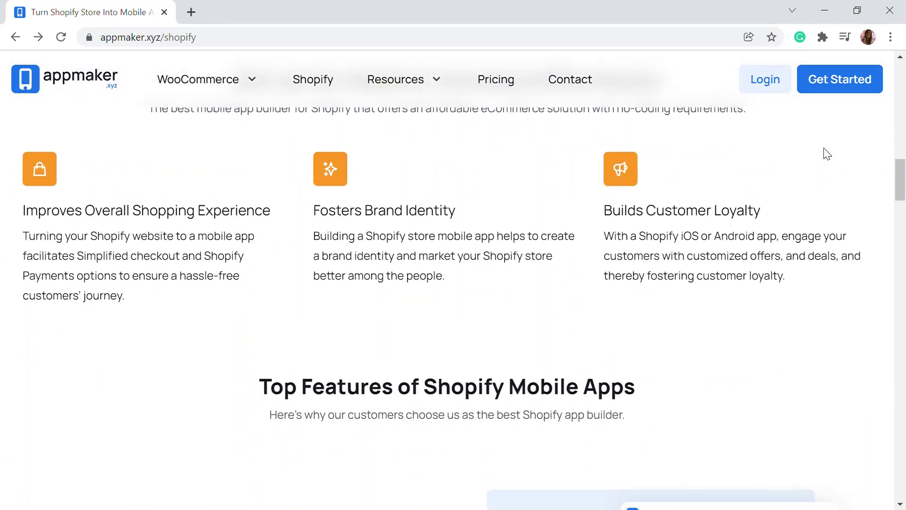
pyautogui.scroll(-4, 826, 153)
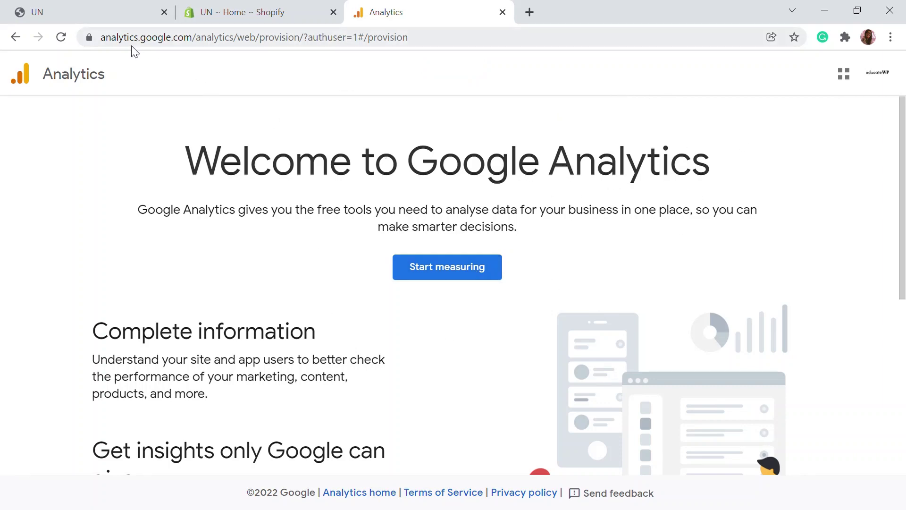
# Step: Start a new Analytics account and name it 'Un Plant'
pyautogui.click(444, 265)
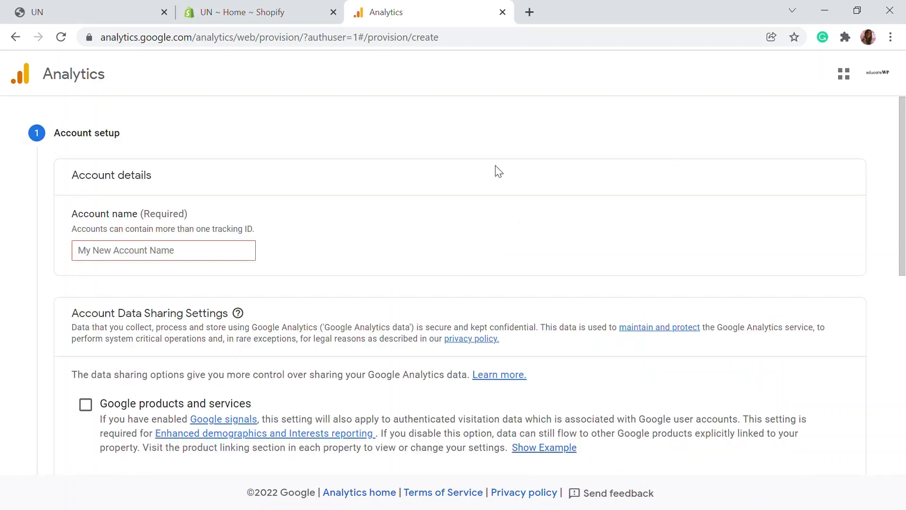
pyautogui.scroll(-1, 258, 146)
pyautogui.scroll(1, 257, 146)
pyautogui.scroll(-3, 289, 174)
pyautogui.scroll(3, 291, 173)
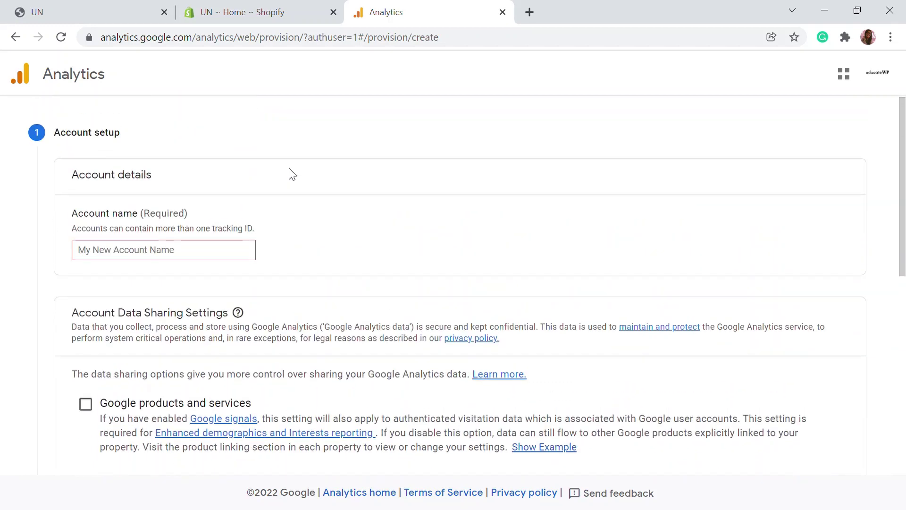
pyautogui.click(208, 261)
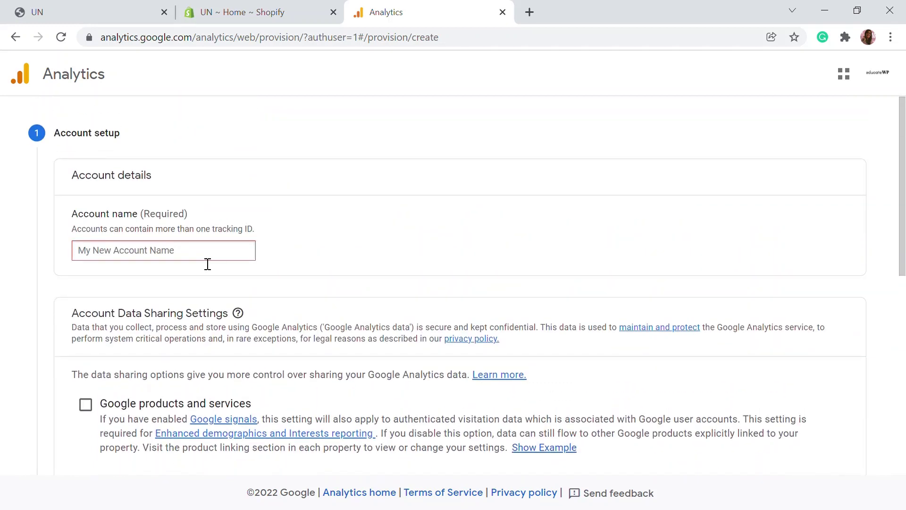
pyautogui.write('Un')
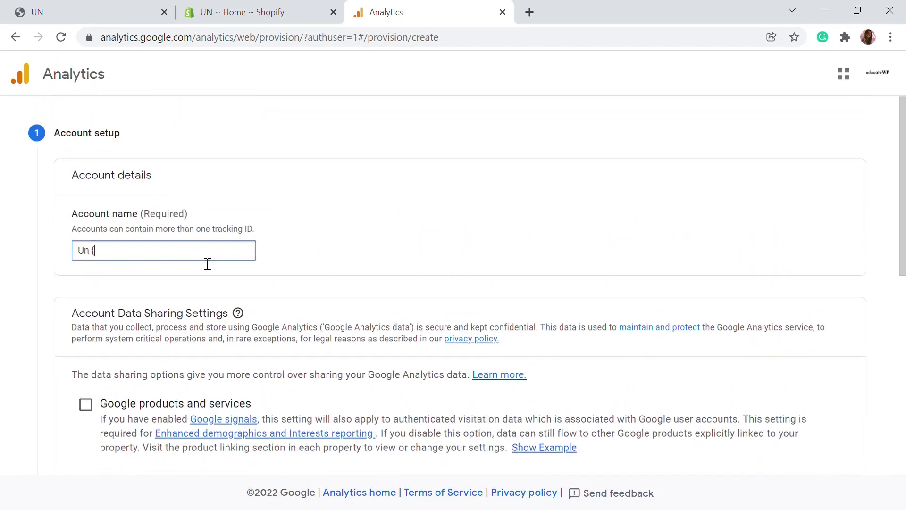
pyautogui.write(' Plant')
# Step: Enable data sharing with Google products and services so all four sharing options are ticked
pyautogui.scroll(-2, 263, 194)
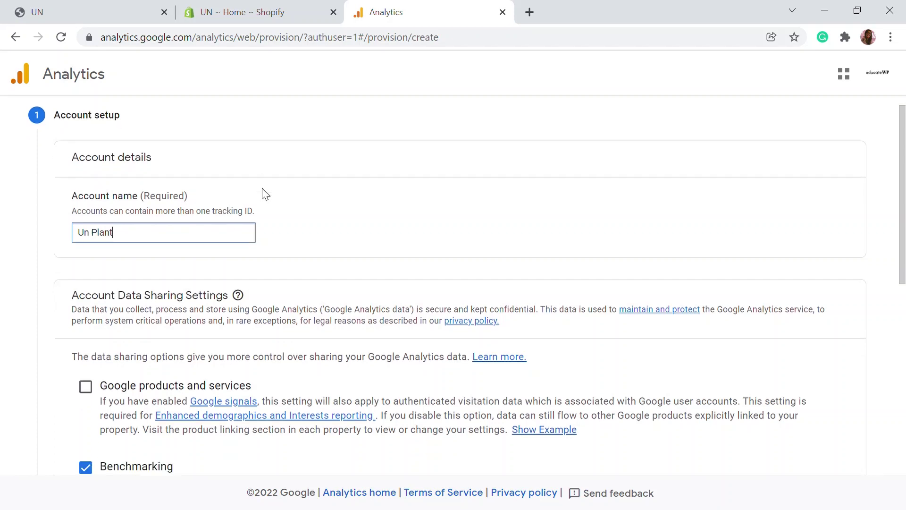
pyautogui.scroll(2, 265, 229)
pyautogui.scroll(-3, 294, 231)
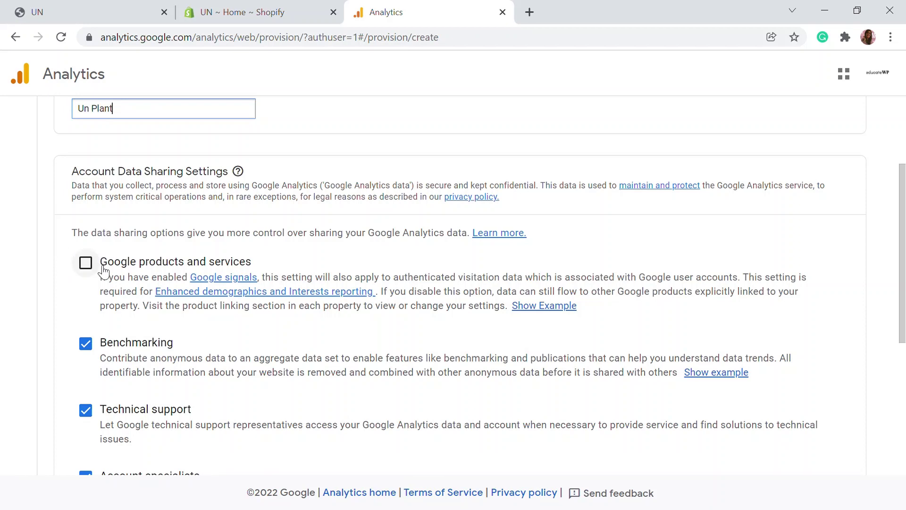
pyautogui.click(93, 267)
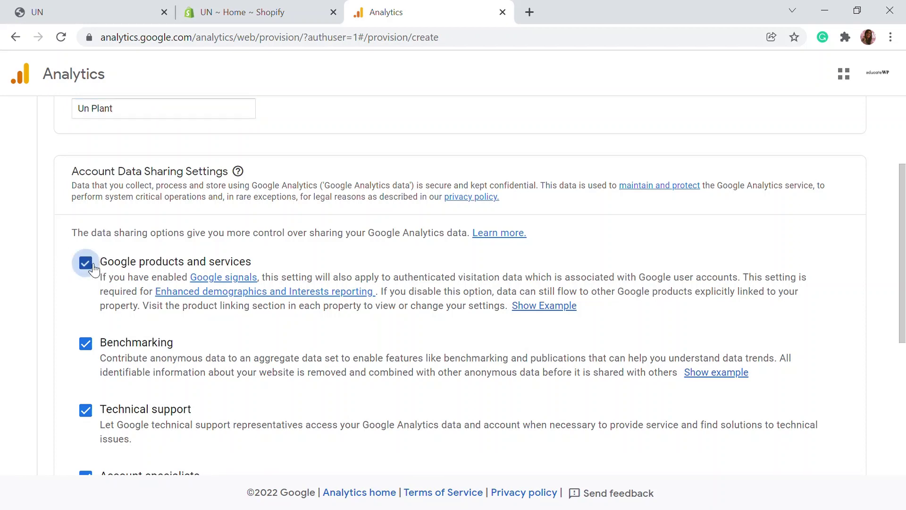
pyautogui.scroll(-1, 180, 221)
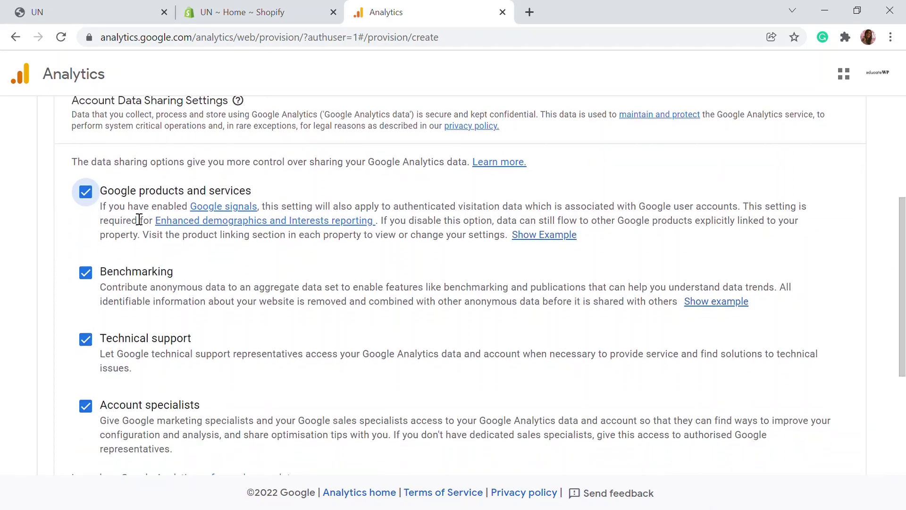
pyautogui.scroll(-3, 145, 319)
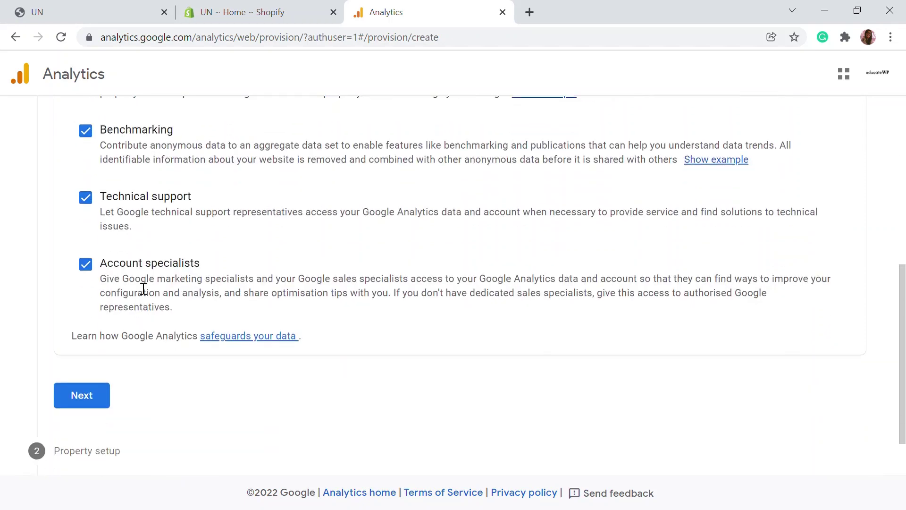
pyautogui.scroll(4, 150, 269)
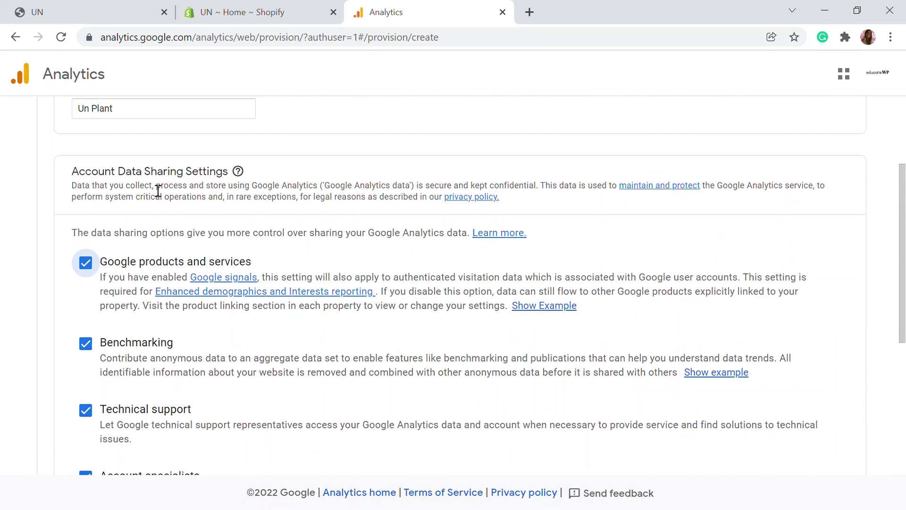
pyautogui.scroll(-4, 87, 411)
# Step: Name the property 'unplants' and set its reporting time zone to India (GMT+05:30)
pyautogui.click(104, 399)
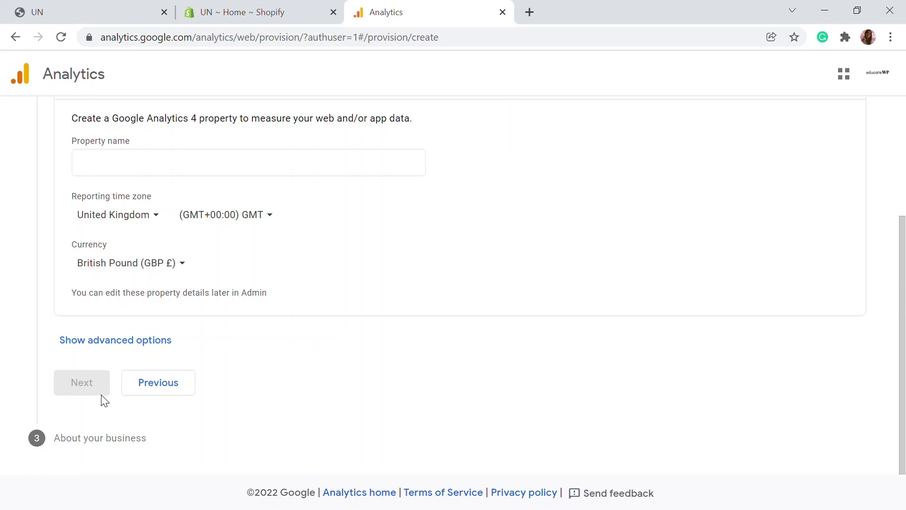
pyautogui.click(176, 340)
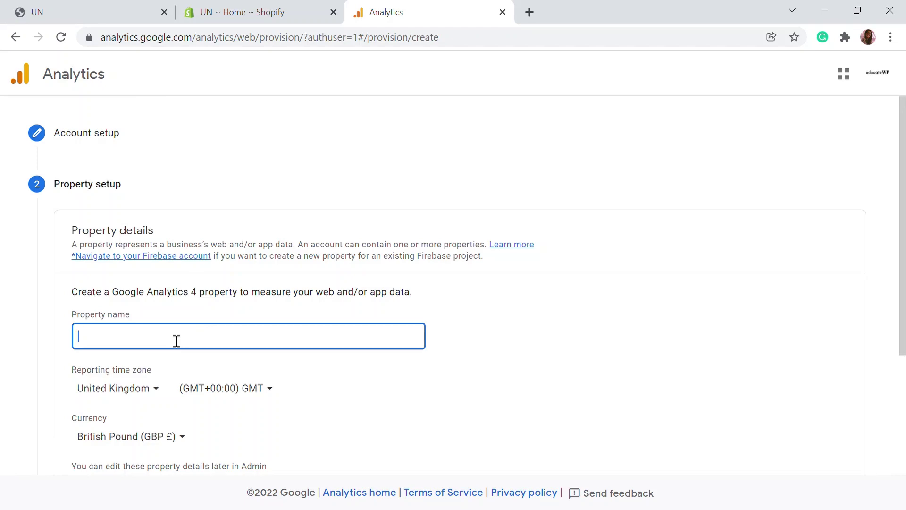
pyautogui.write('unplants')
pyautogui.click(130, 399)
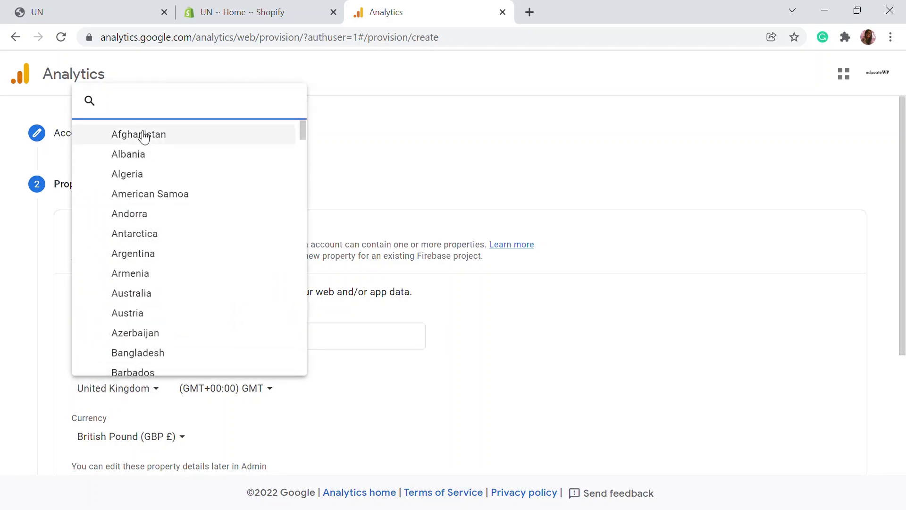
pyautogui.write('india')
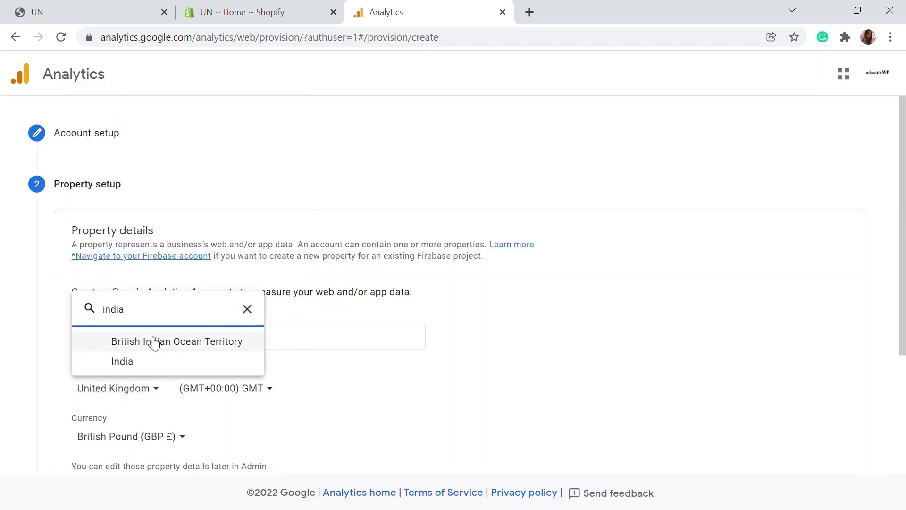
pyautogui.click(141, 372)
# Step: Set the currency to Indian Rupee (INR) and show the advanced options
pyautogui.scroll(-2, 188, 405)
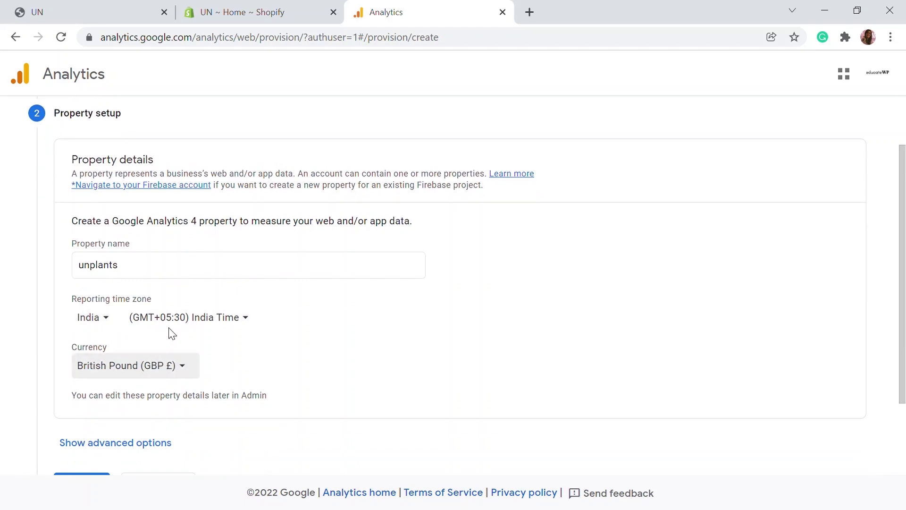
pyautogui.click(130, 365)
pyautogui.write('INR')
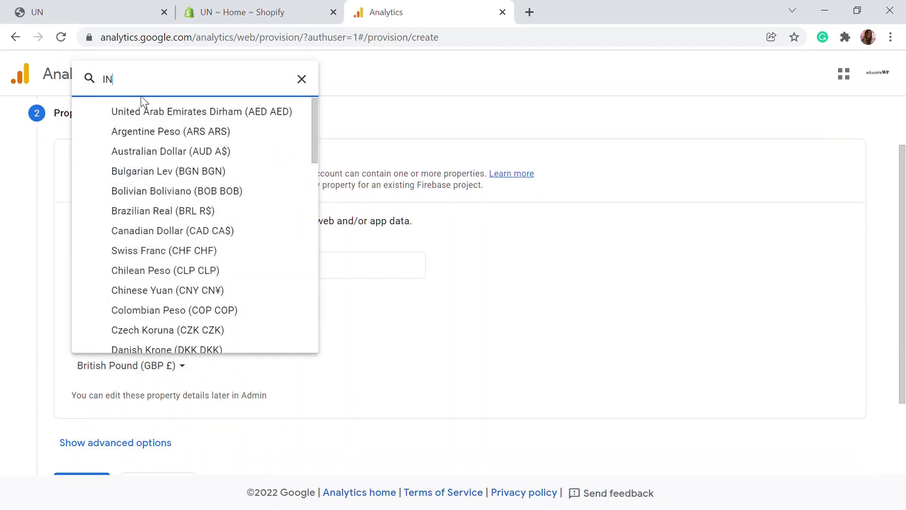
pyautogui.click(161, 348)
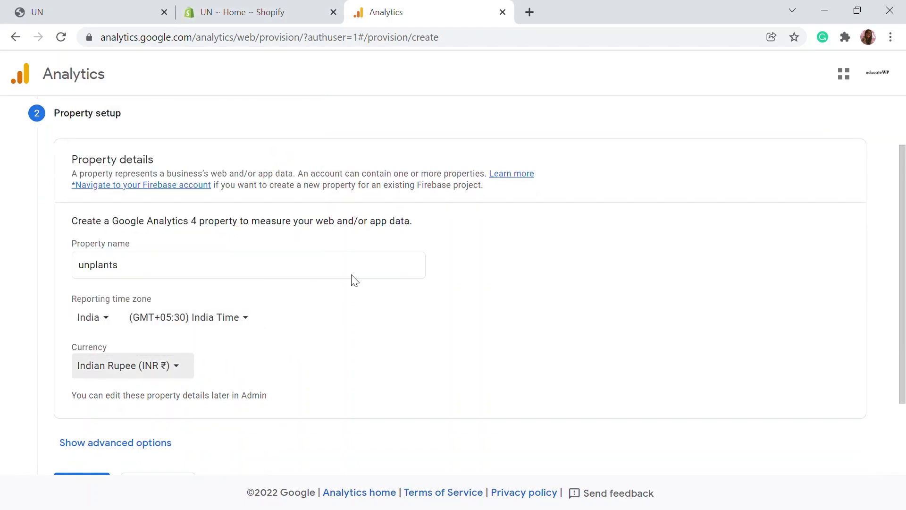
pyautogui.scroll(-2, 370, 271)
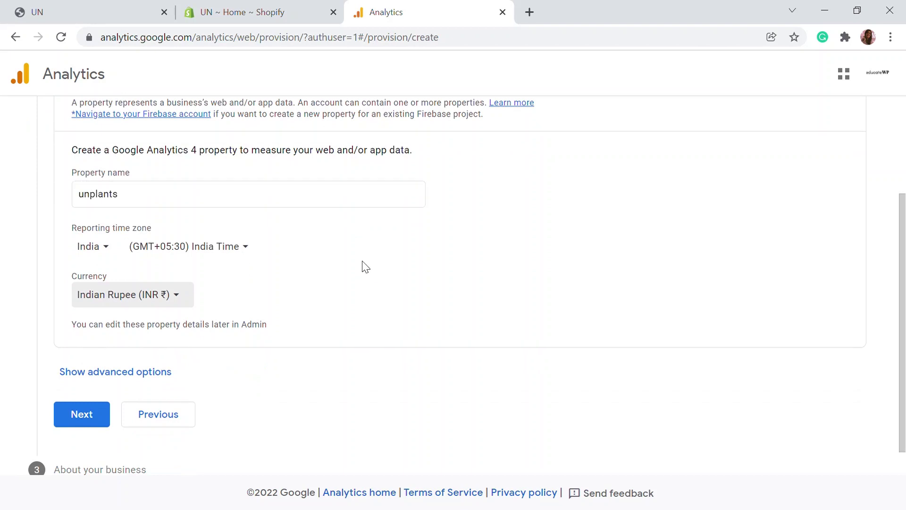
pyautogui.scroll(-1, 365, 267)
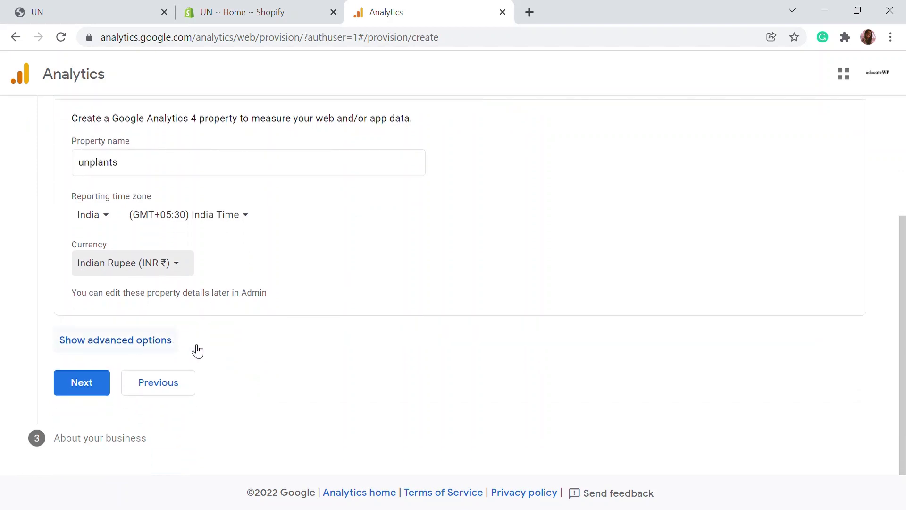
pyautogui.click(152, 349)
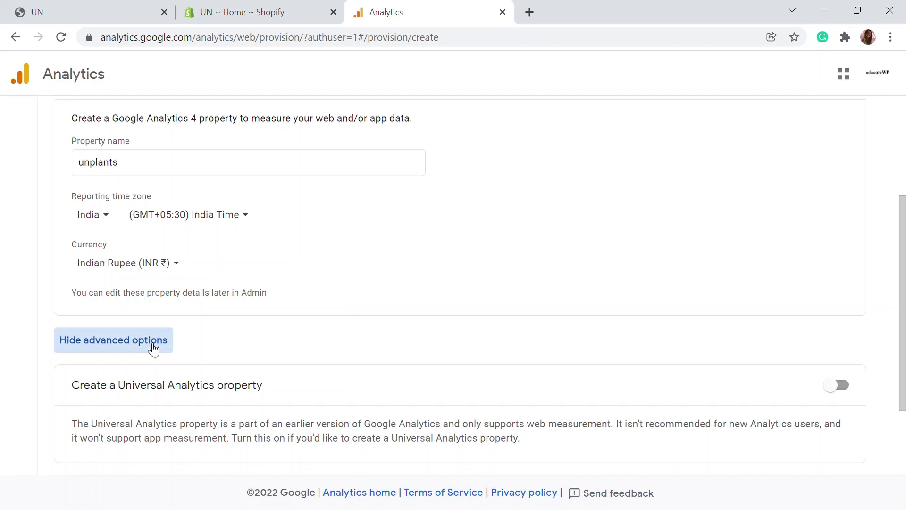
# Step: Choose to also create a Universal Analytics property
pyautogui.scroll(-2, 307, 290)
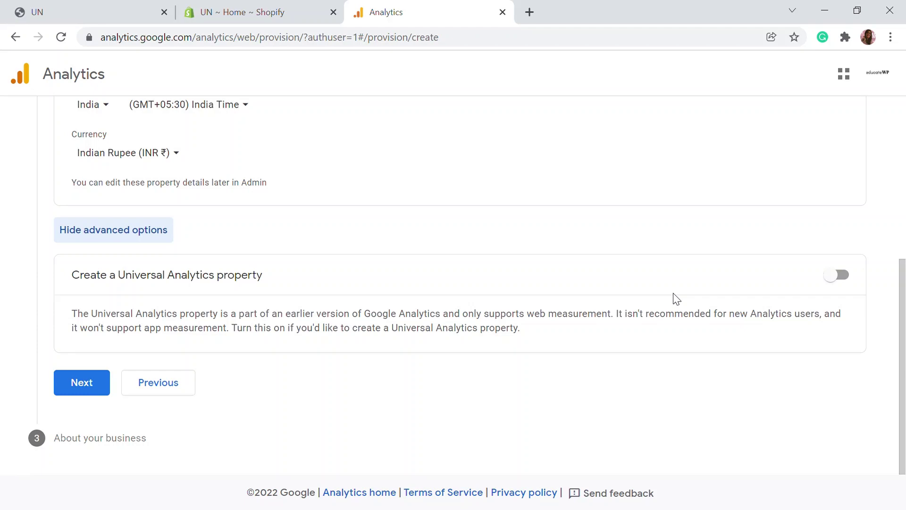
pyautogui.click(839, 275)
pyautogui.scroll(-1, 508, 257)
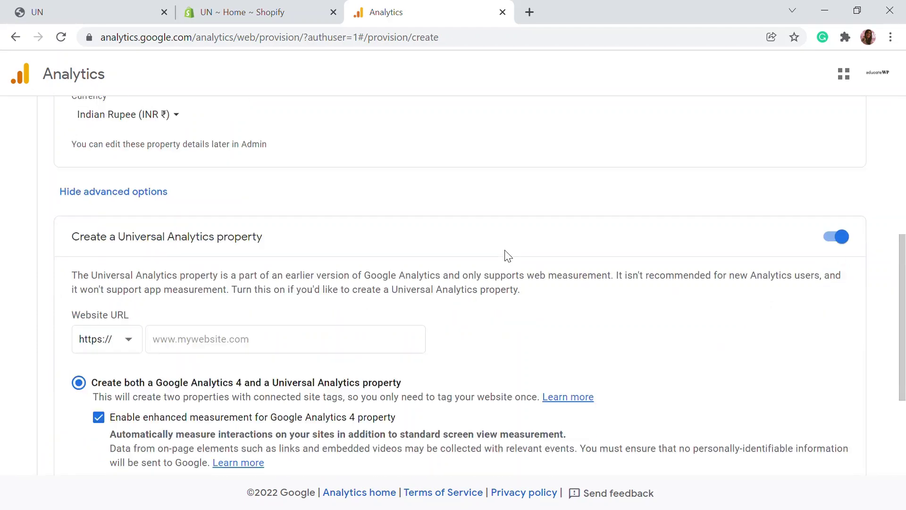
pyautogui.scroll(-2, 508, 258)
pyautogui.click(211, 248)
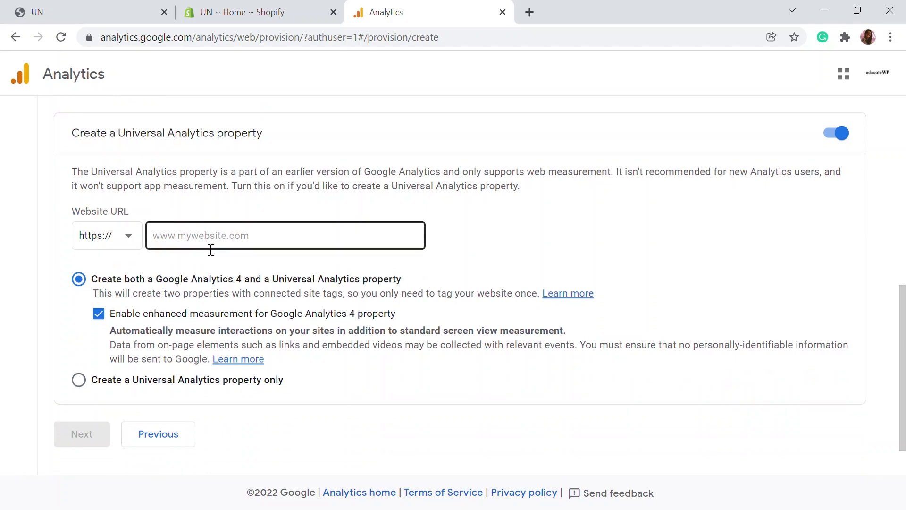
pyautogui.click(113, 18)
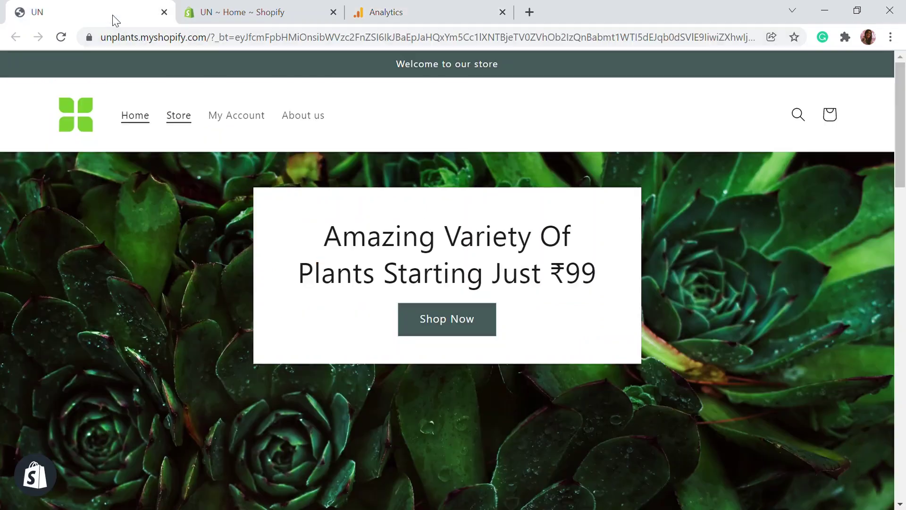
pyautogui.moveTo(207, 40); pyautogui.dragTo(8, 48)
pyautogui.hotkey('ctrl', 'c')
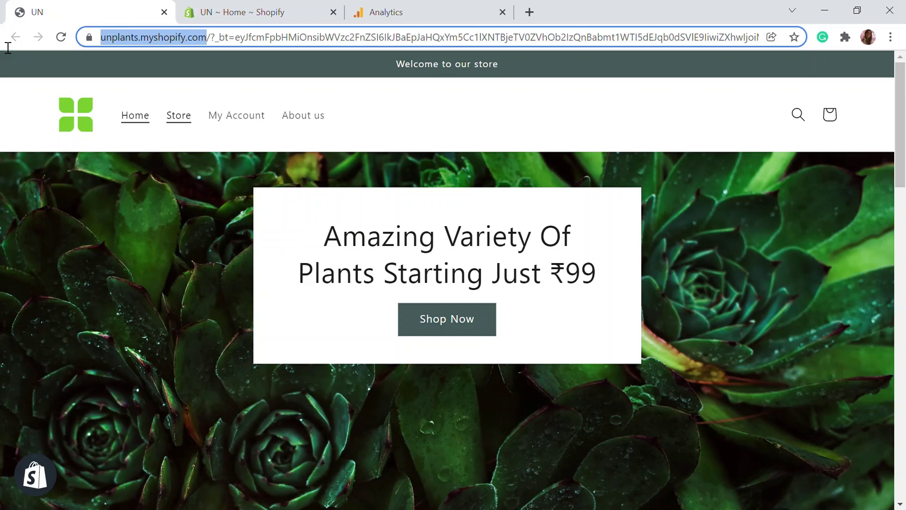
pyautogui.click(397, 14)
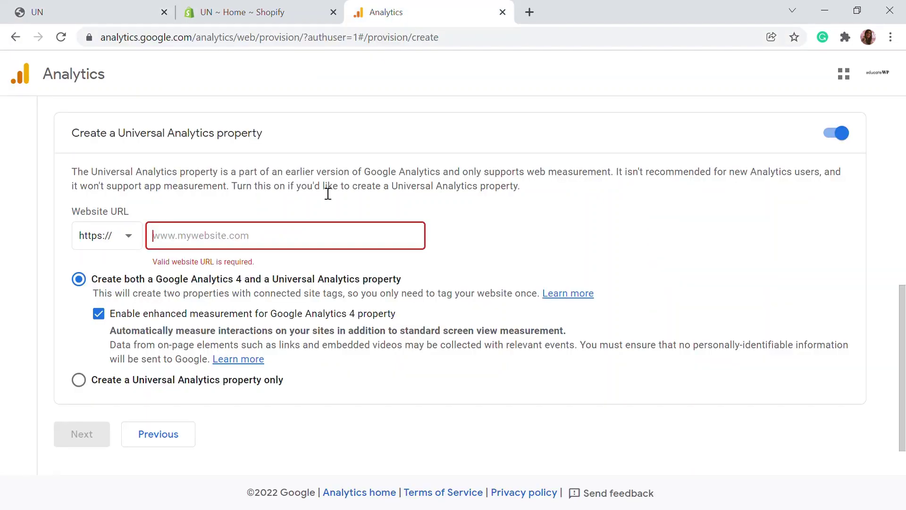
pyautogui.hotkey('ctrl', 'v')
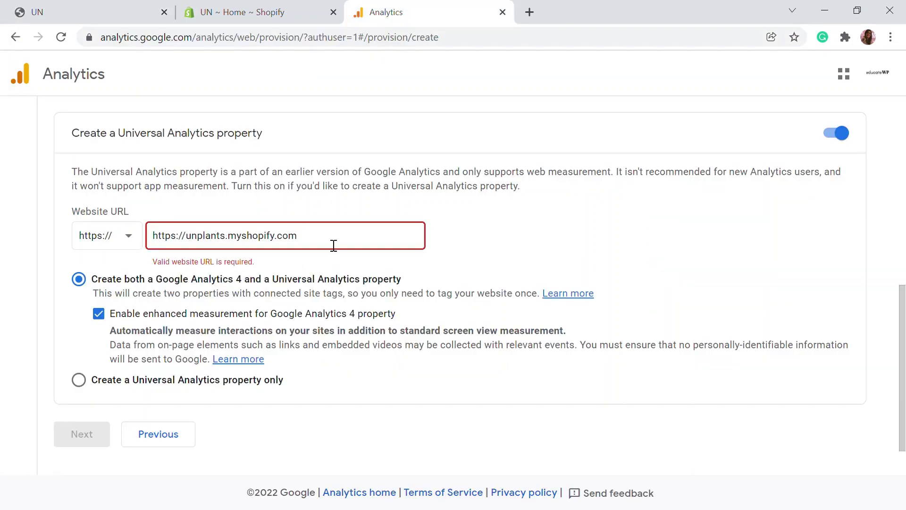
pyautogui.click(186, 236)
pyautogui.press('BackSpace')
pyautogui.press('BackSpace')
pyautogui.press('BackSpace')
pyautogui.press('BackSpace')
pyautogui.press('BackSpace')
pyautogui.press('BackSpace')
pyautogui.press('BackSpace')
pyautogui.press('BackSpace')
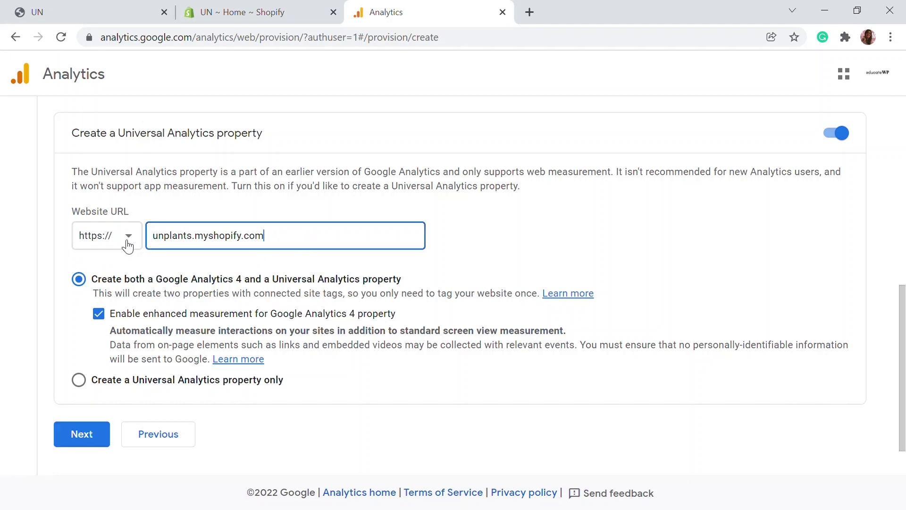
pyautogui.scroll(-1, 273, 264)
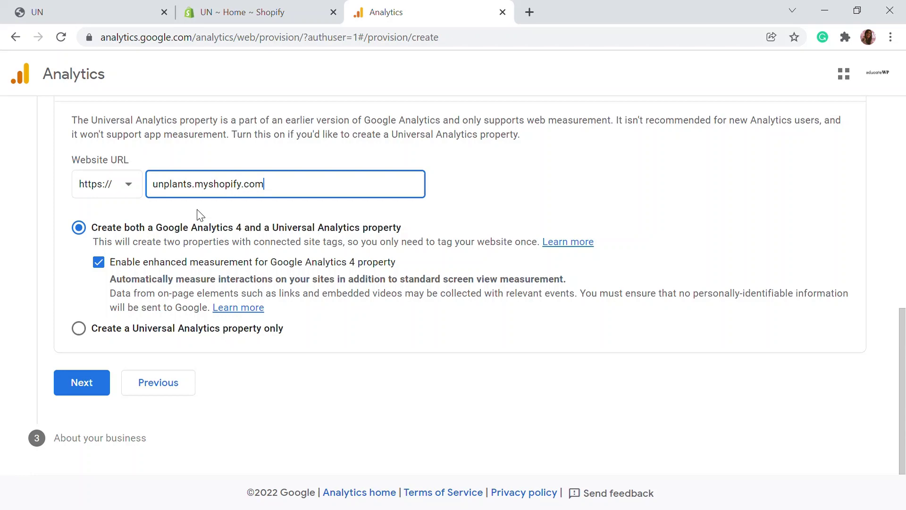
# Step: Tick seven business goals: engagement, site experience, multiple devices, ad cost, conversions, online sales, lead generation
pyautogui.click(87, 394)
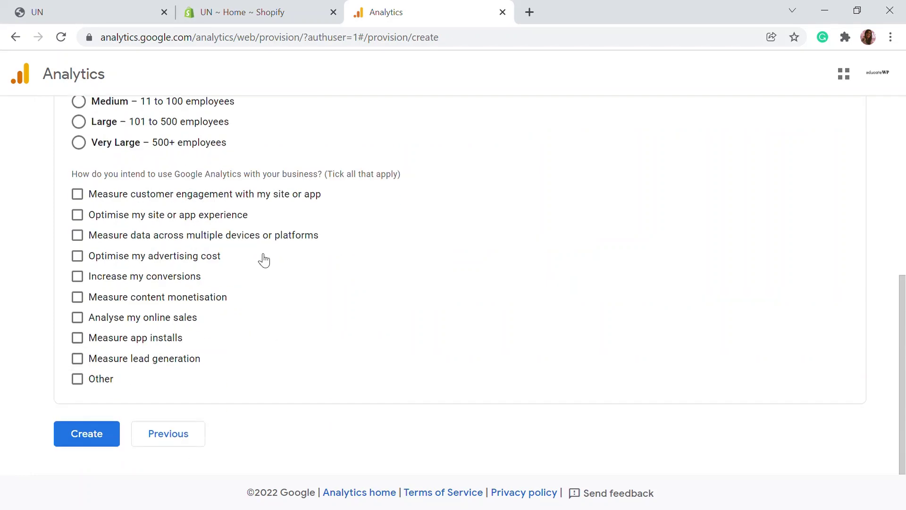
pyautogui.click(79, 195)
pyautogui.click(79, 216)
pyautogui.click(84, 235)
pyautogui.click(79, 235)
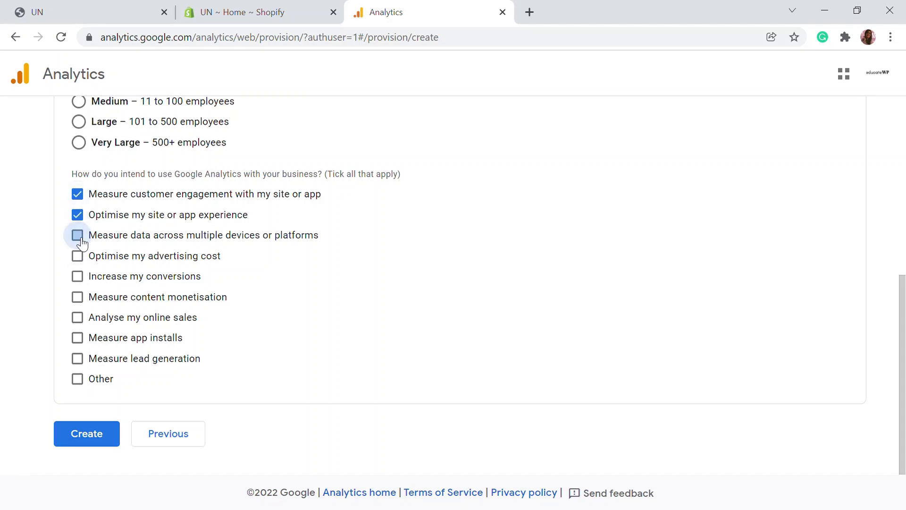
pyautogui.click(78, 235)
pyautogui.click(78, 255)
pyautogui.click(77, 277)
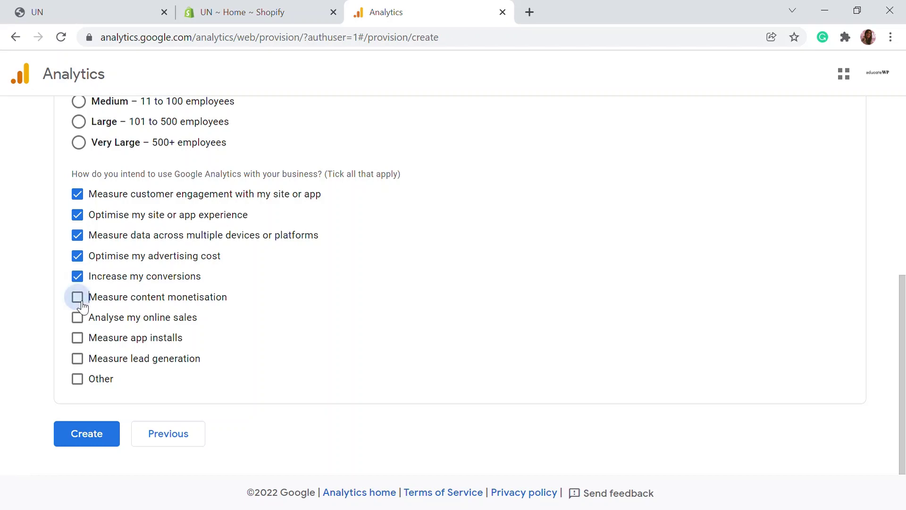
pyautogui.click(78, 297)
pyautogui.click(77, 297)
pyautogui.click(77, 317)
pyautogui.click(78, 361)
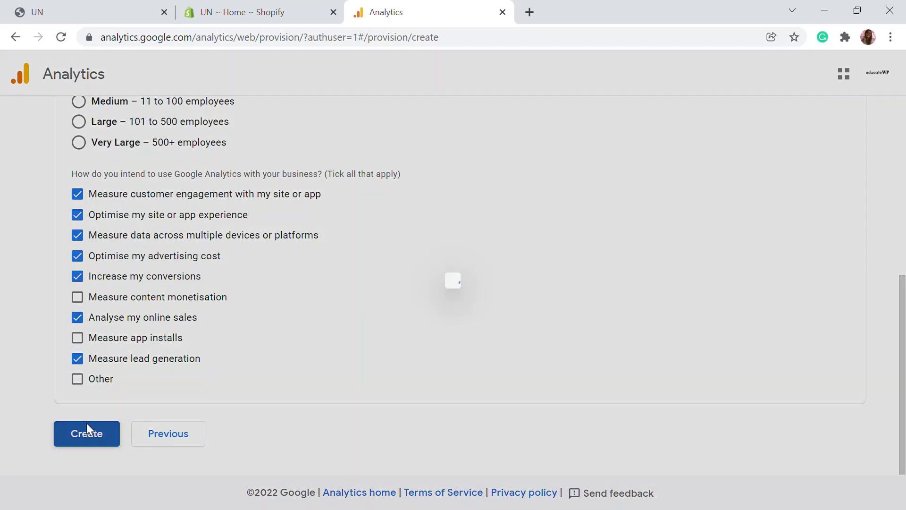
pyautogui.scroll(-2, 402, 255)
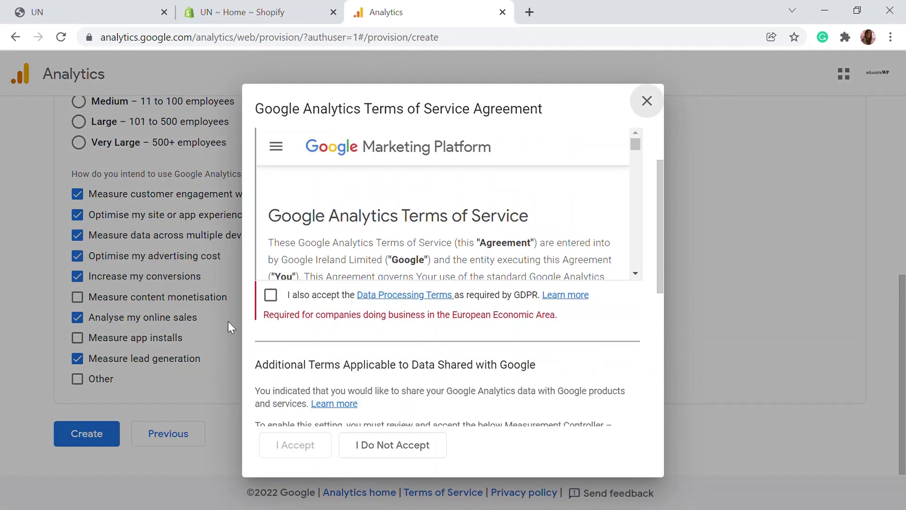
# Step: Accept the GDPR Data Processing and Measurement Controller terms to create the properties
pyautogui.click(282, 302)
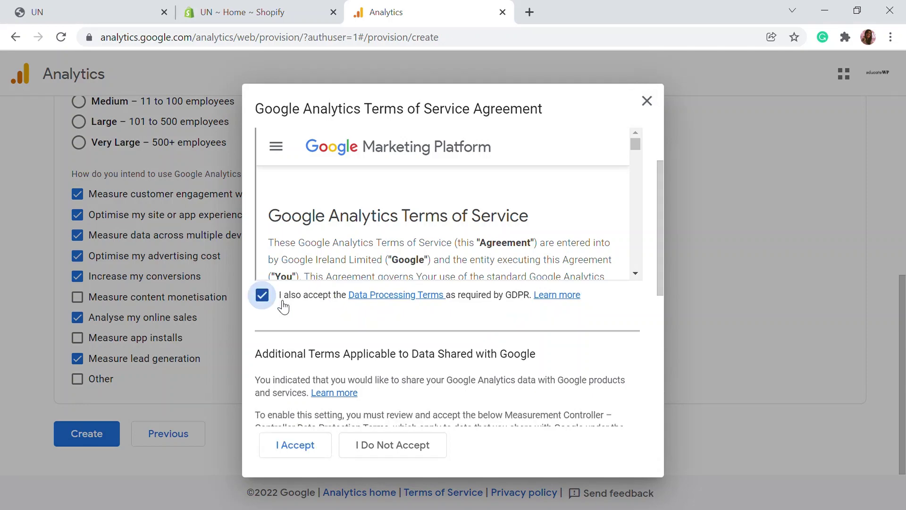
pyautogui.scroll(-5, 283, 307)
pyautogui.click(262, 398)
pyautogui.scroll(-3, 389, 316)
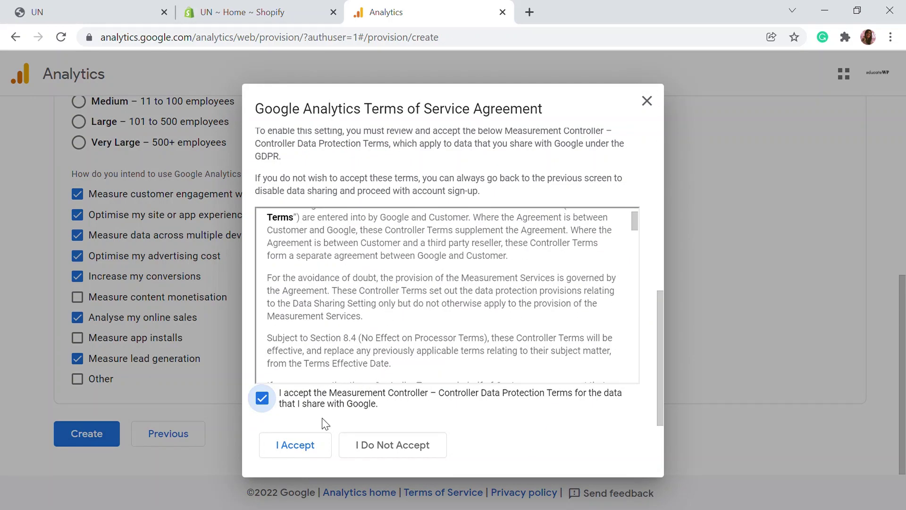
pyautogui.click(297, 444)
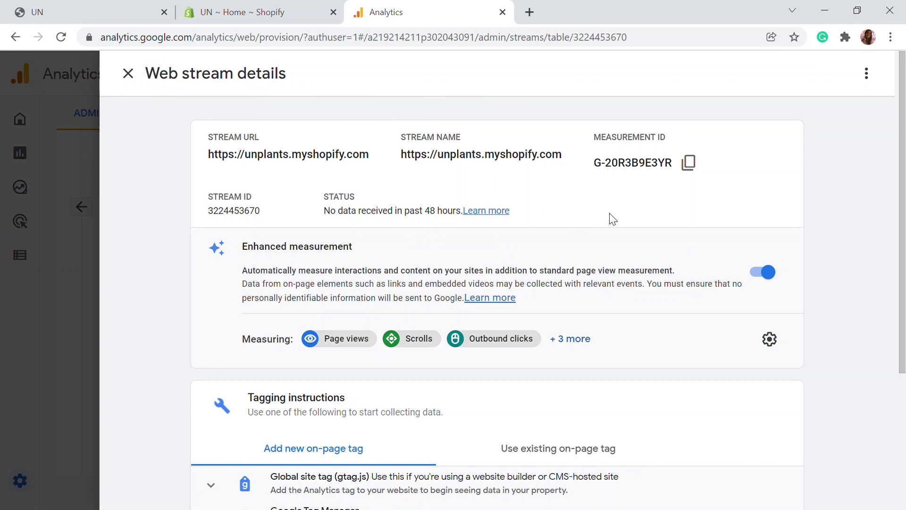
# Step: Close the unplants.myshopify.com web stream details and save the email communication preferences
pyautogui.scroll(-2, 384, 259)
pyautogui.scroll(2, 274, 198)
pyautogui.scroll(-3, 666, 214)
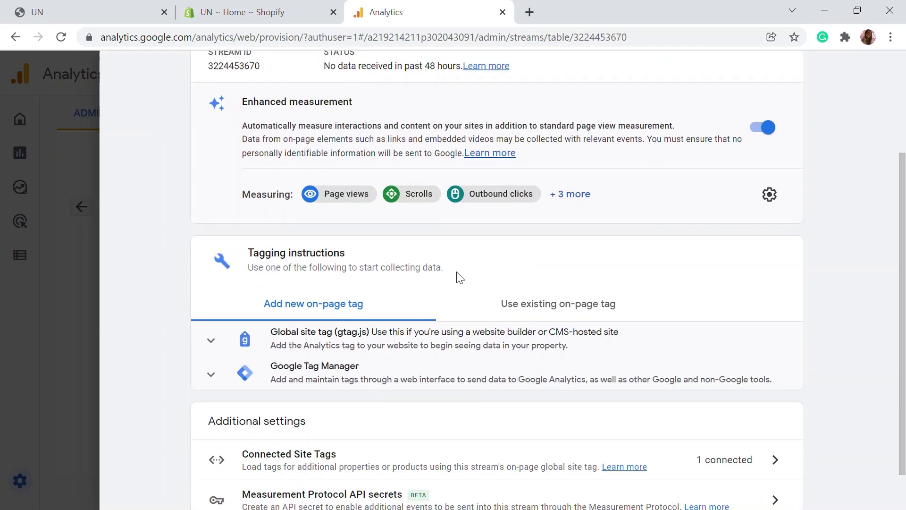
pyautogui.scroll(-1, 460, 278)
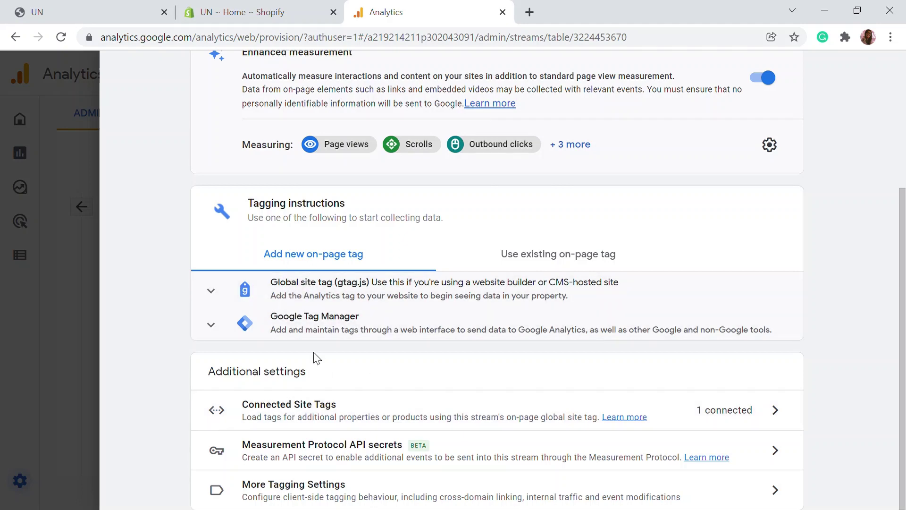
pyautogui.scroll(4, 431, 298)
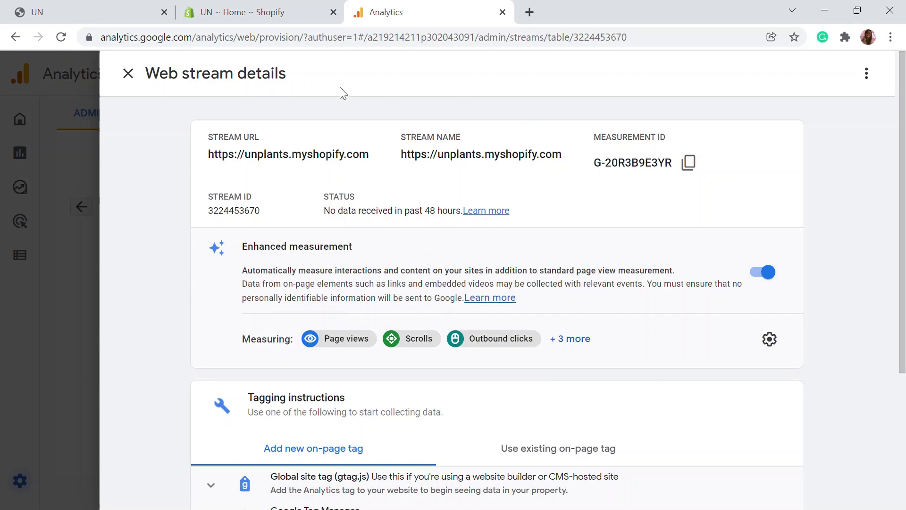
pyautogui.click(129, 74)
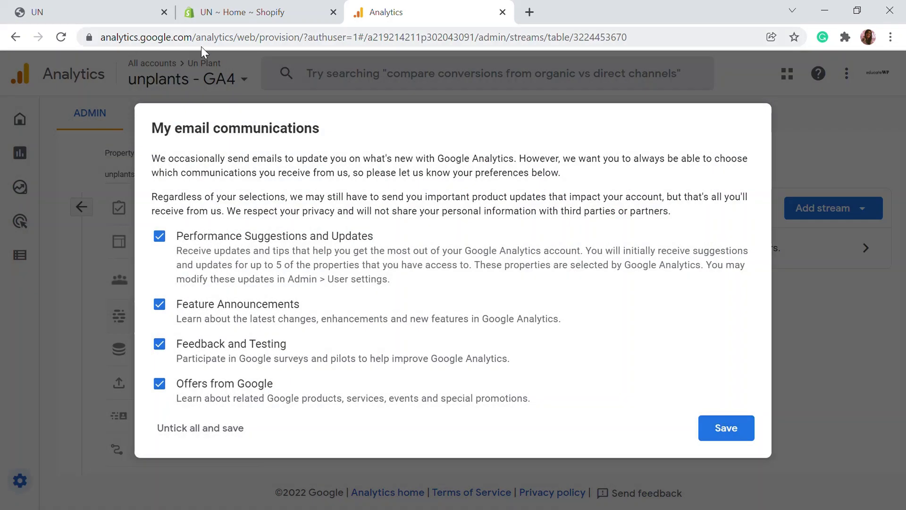
pyautogui.click(740, 429)
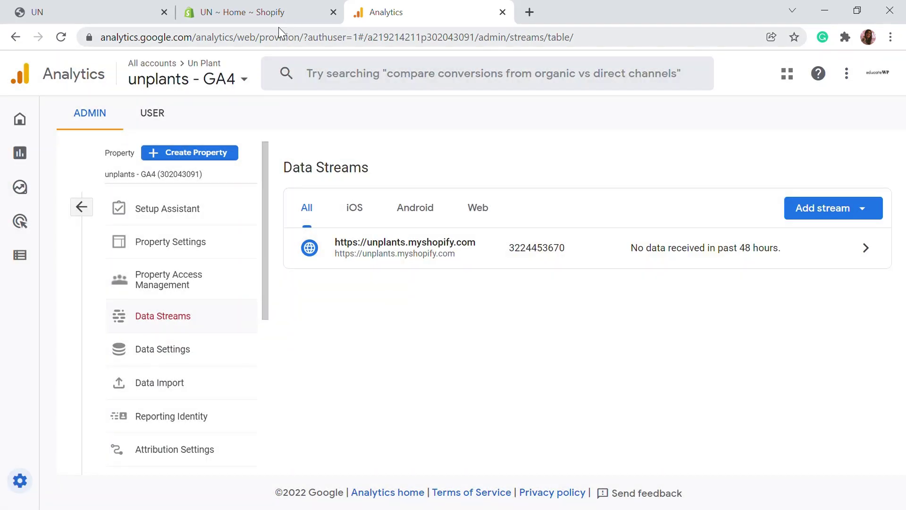
# Step: Open Shopify's Online Store Preferences and select the empty Google Analytics account field
pyautogui.click(284, 15)
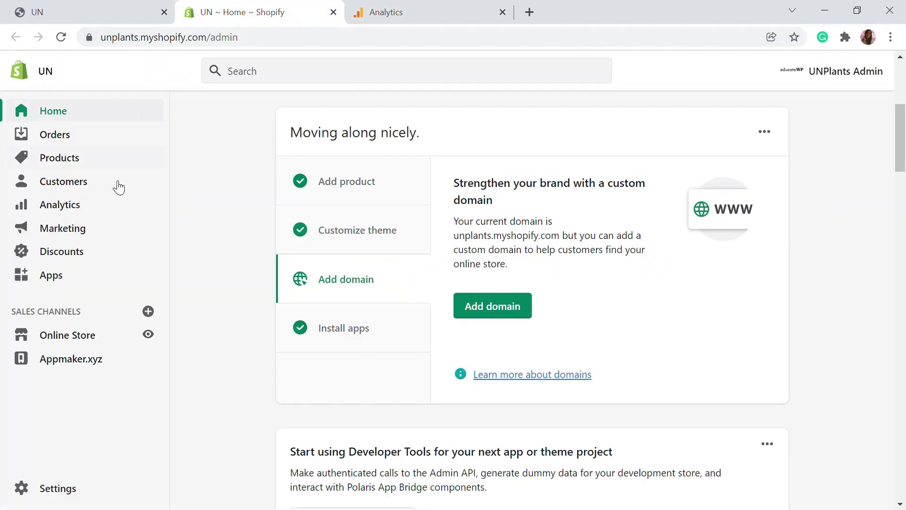
pyautogui.click(87, 336)
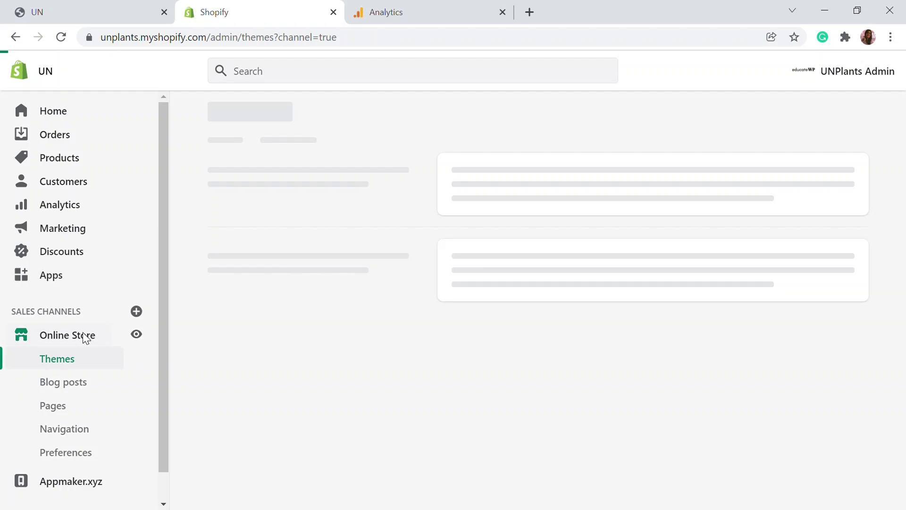
pyautogui.click(79, 425)
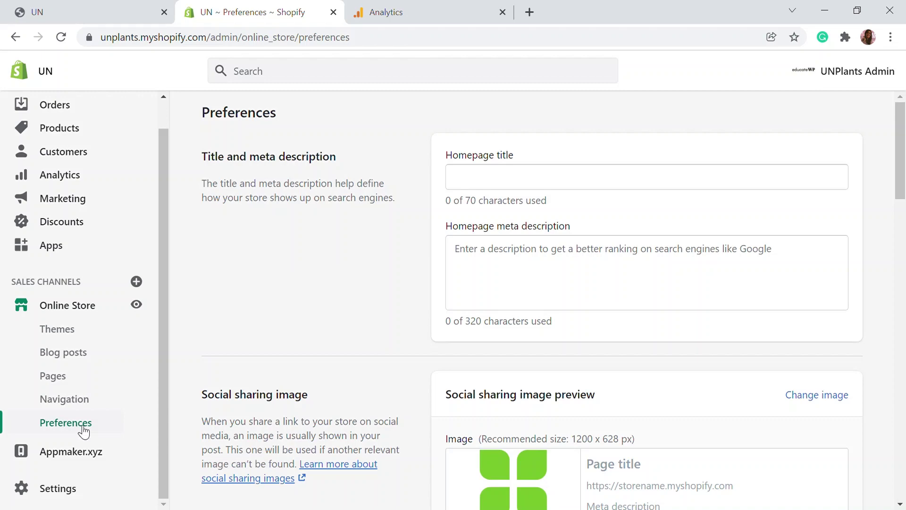
pyautogui.scroll(-5, 436, 358)
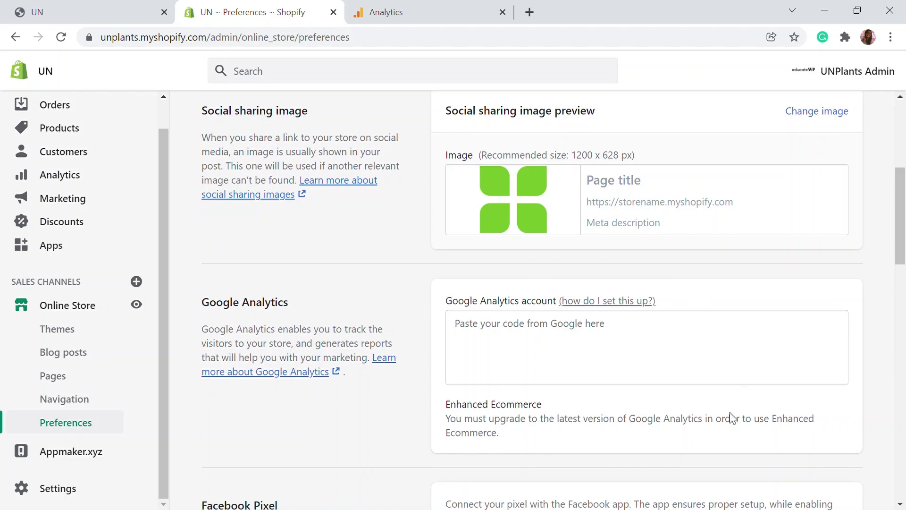
pyautogui.scroll(-1, 637, 420)
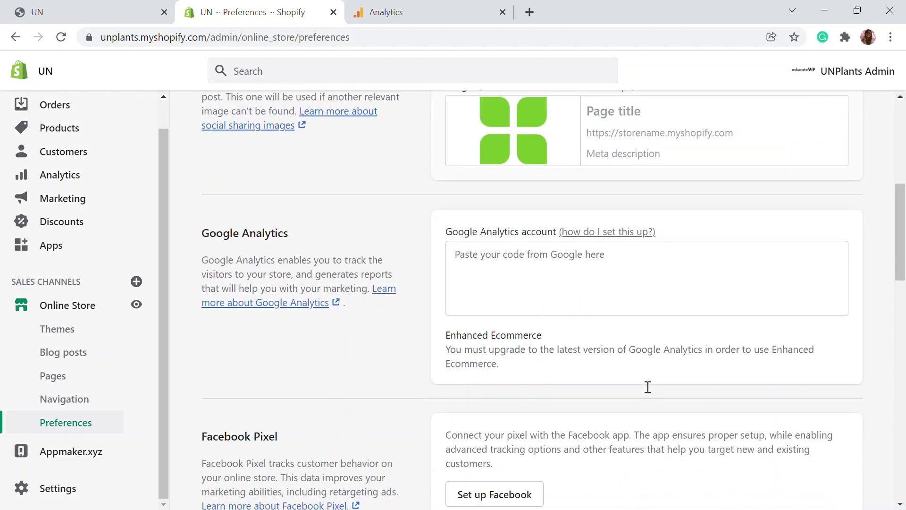
pyautogui.click(474, 267)
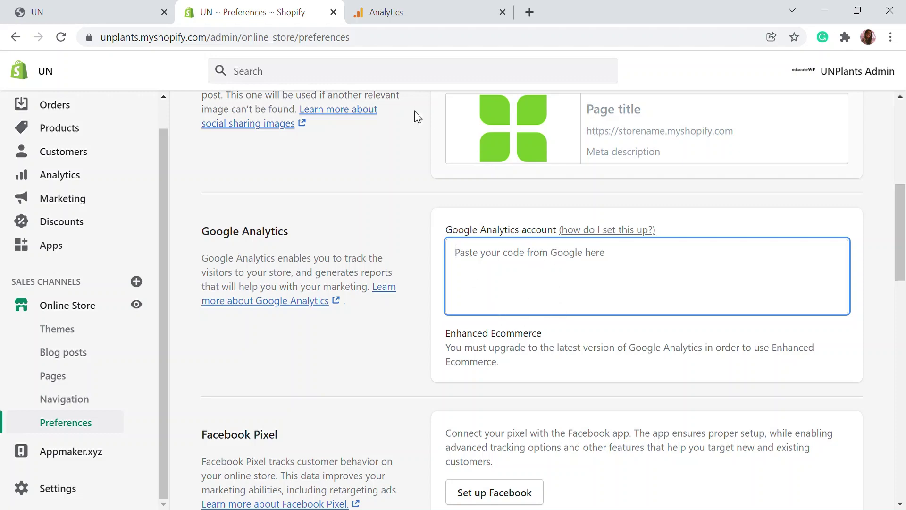
pyautogui.click(401, 12)
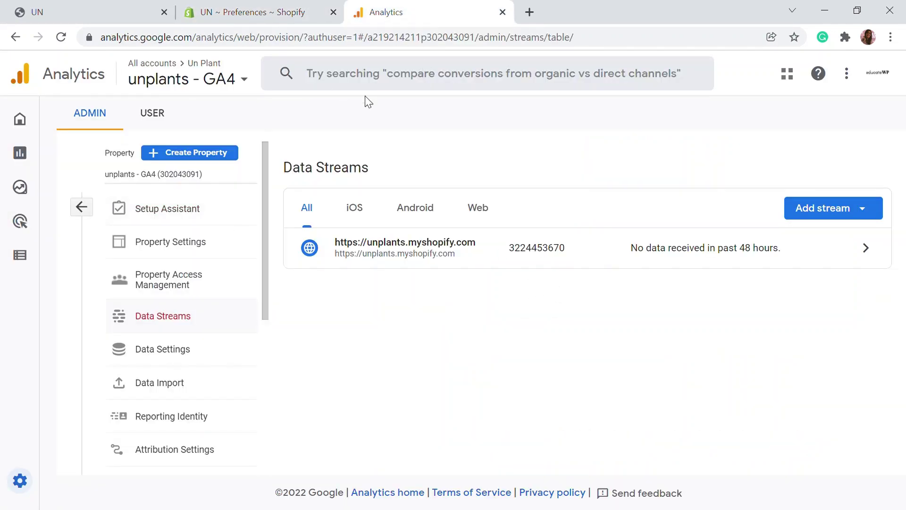
pyautogui.click(154, 175)
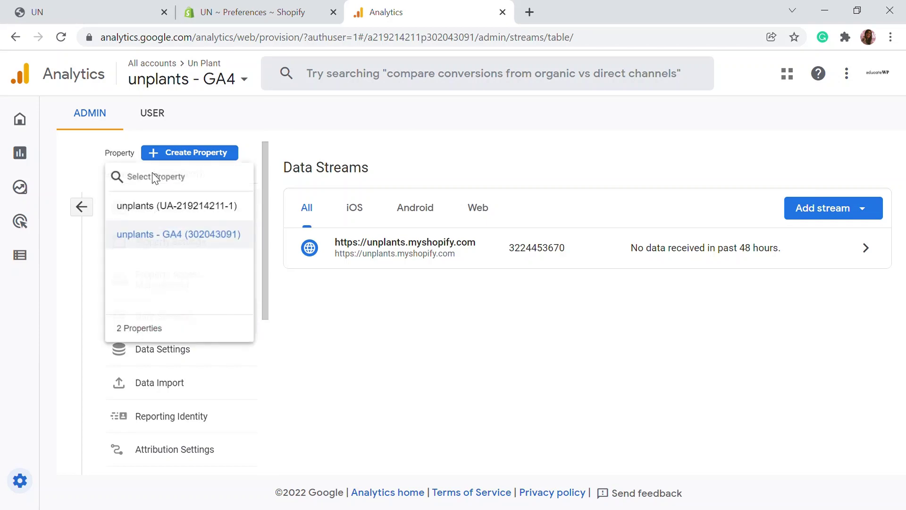
pyautogui.click(178, 215)
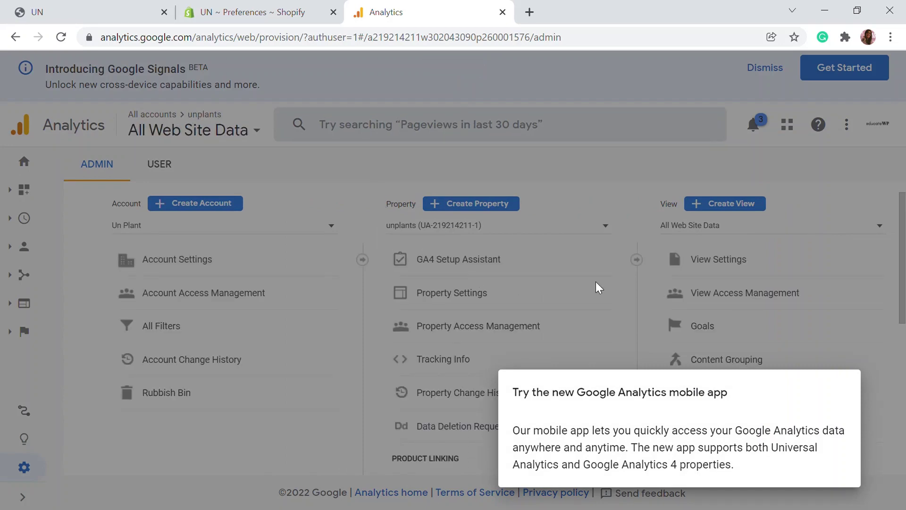
pyautogui.click(857, 333)
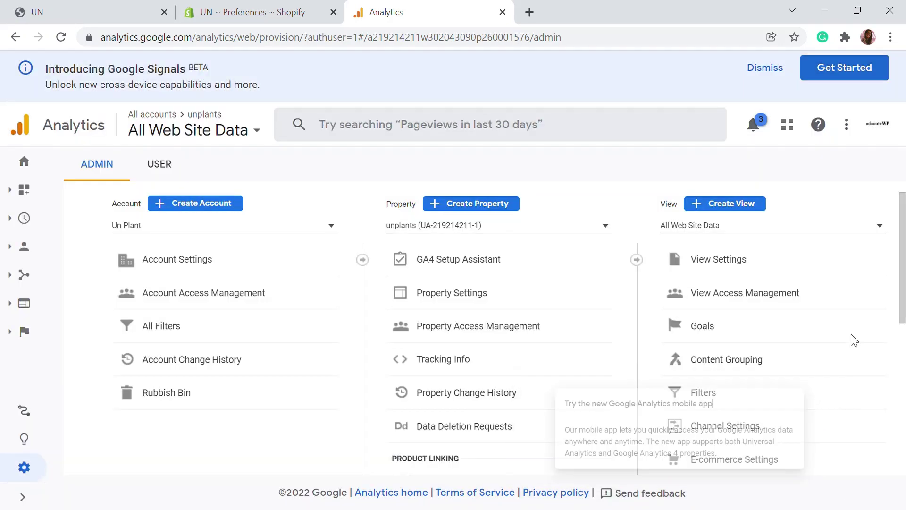
pyautogui.scroll(-2, 413, 339)
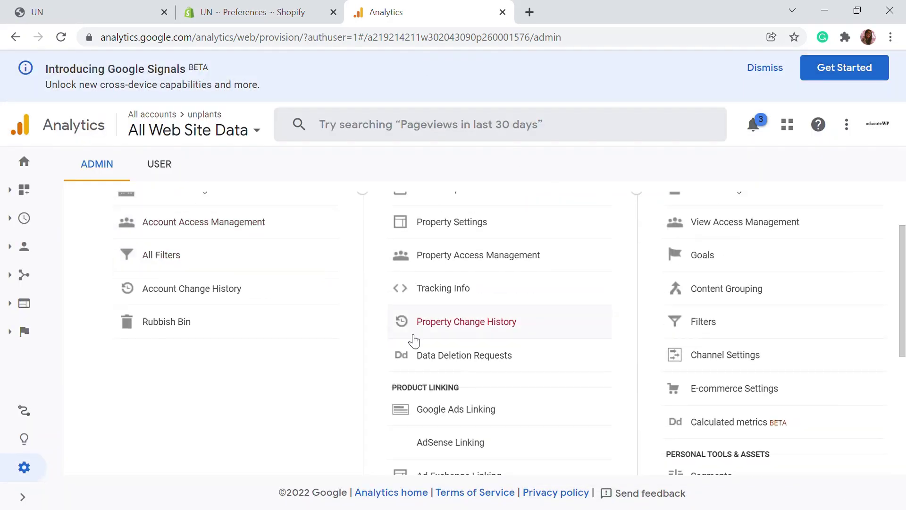
pyautogui.click(451, 298)
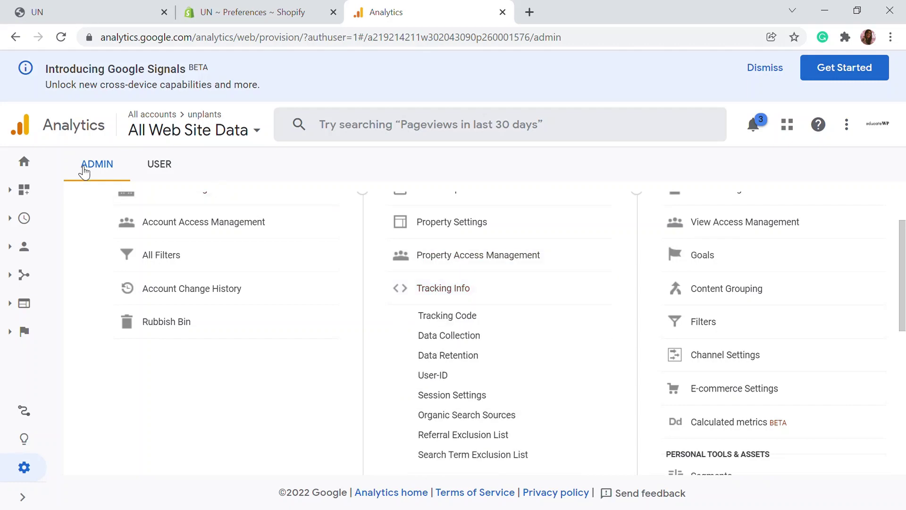
pyautogui.click(463, 321)
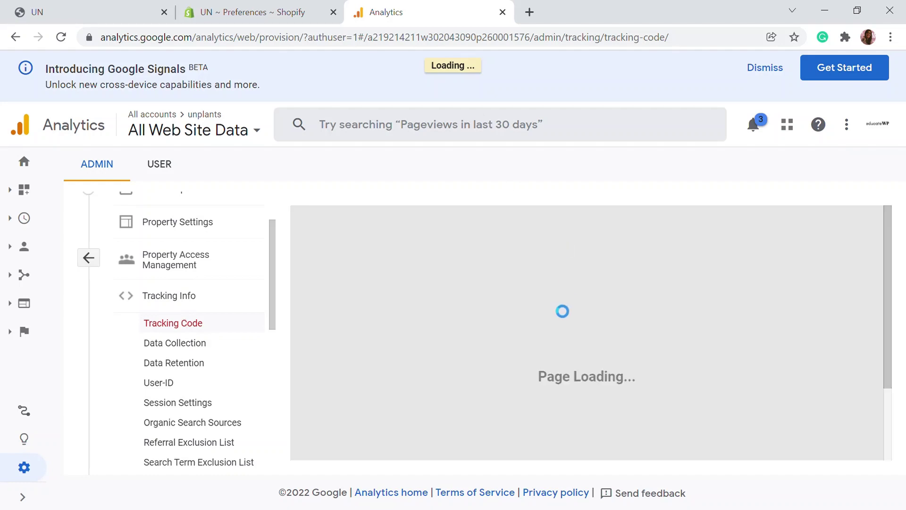
pyautogui.scroll(-5, 590, 344)
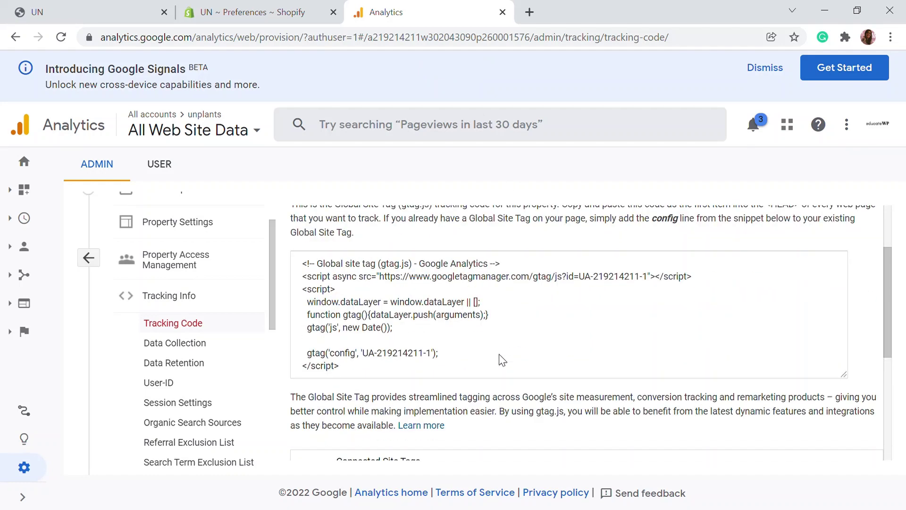
pyautogui.moveTo(357, 347); pyautogui.dragTo(279, 203)
pyautogui.hotkey('ctrl', 'c')
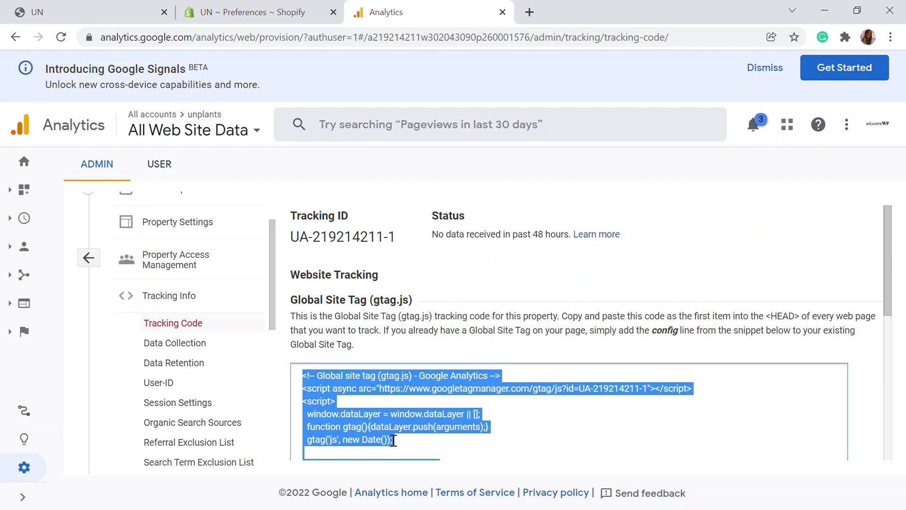
pyautogui.click(273, 13)
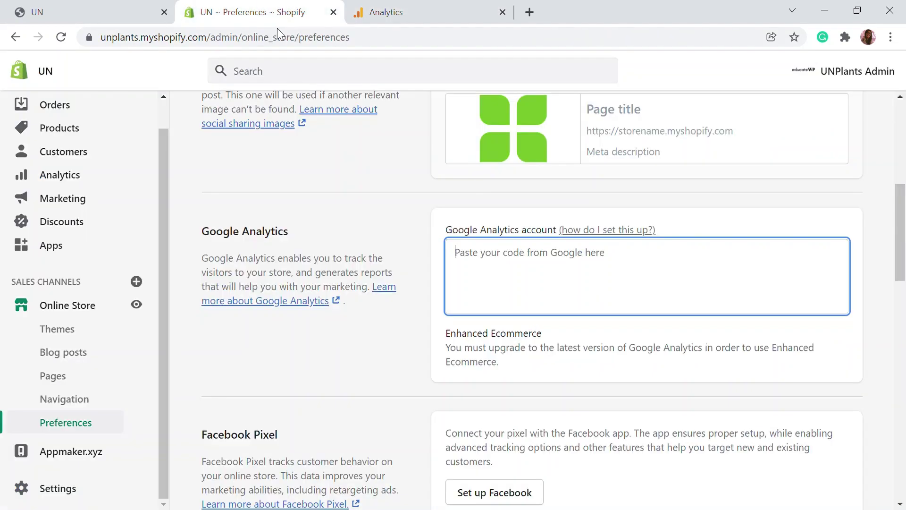
pyautogui.hotkey('ctrl', 'v')
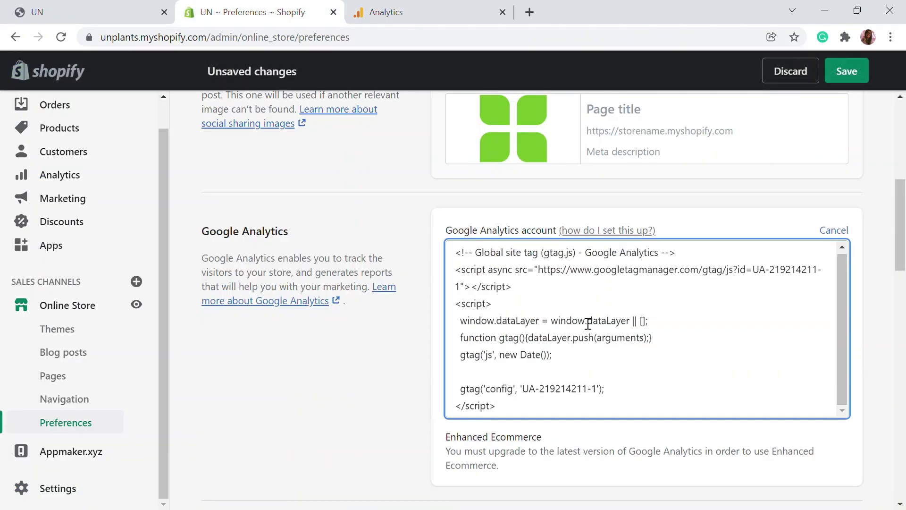
pyautogui.scroll(-1, 588, 324)
pyautogui.scroll(2, 566, 339)
pyautogui.scroll(-1, 520, 373)
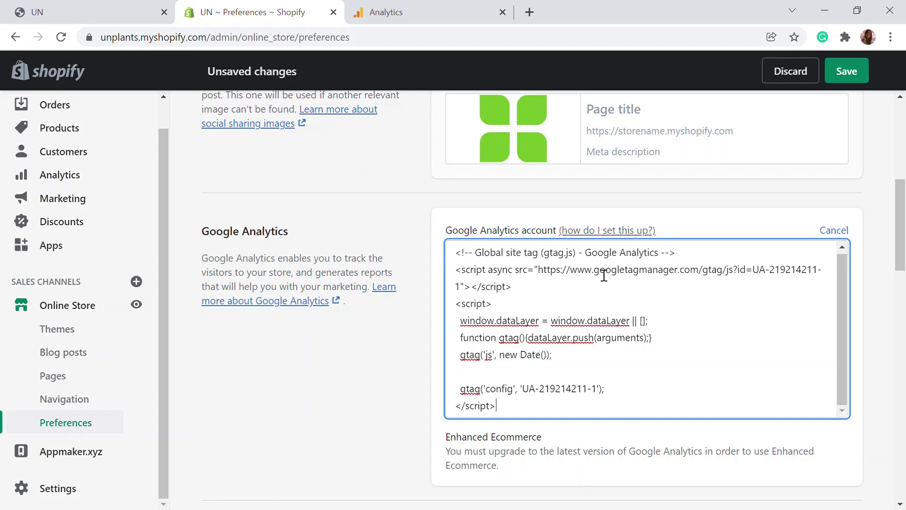
pyautogui.scroll(1, 772, 312)
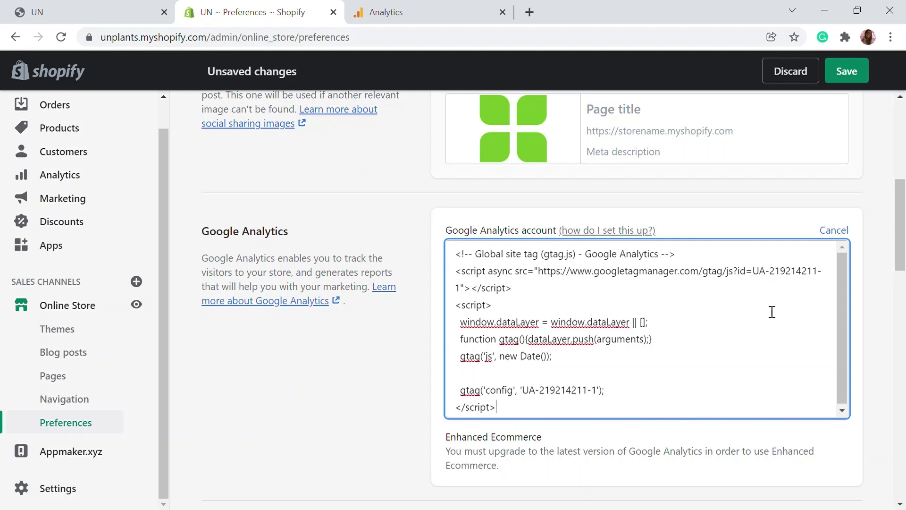
pyautogui.click(850, 79)
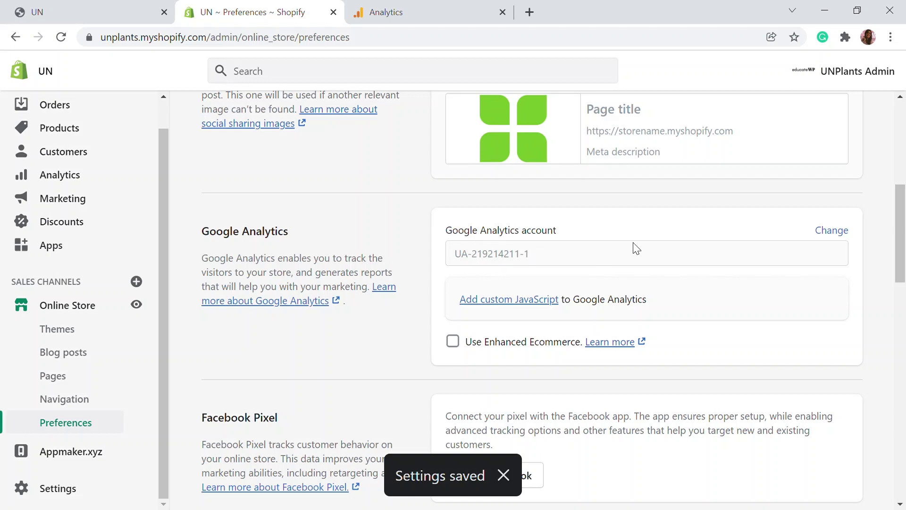
pyautogui.click(453, 342)
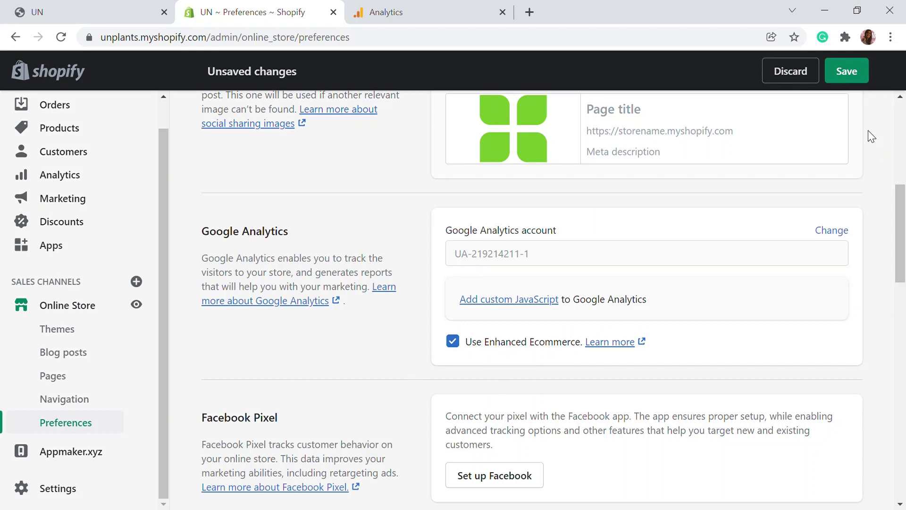
pyautogui.click(846, 76)
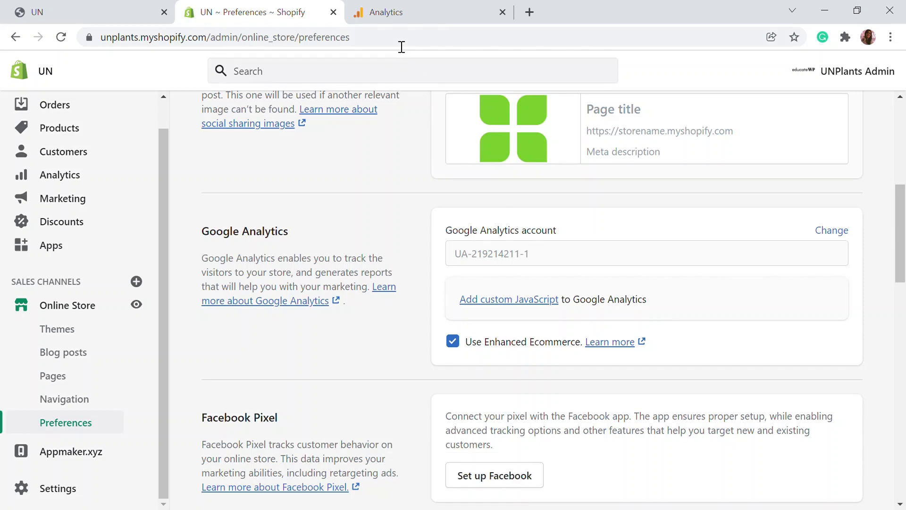
# Step: Return to the Google Analytics Admin overview
pyautogui.click(407, 20)
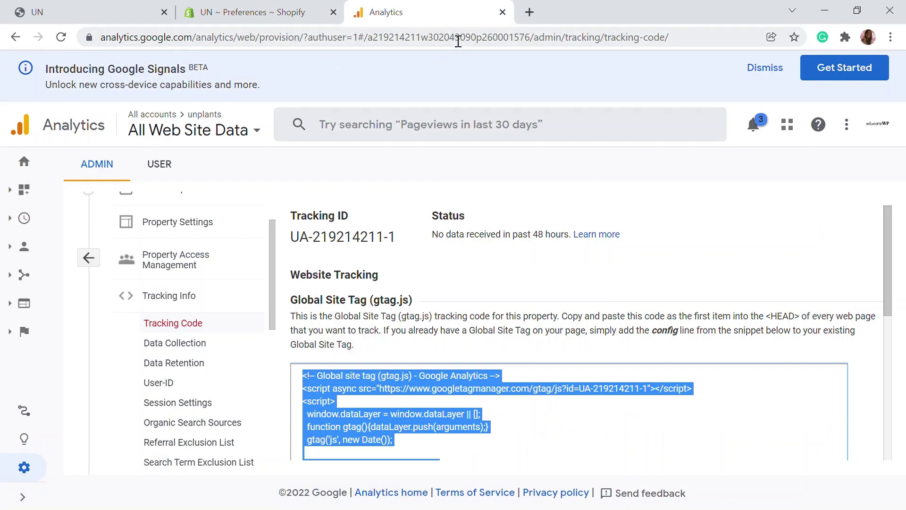
pyautogui.scroll(-2, 402, 283)
pyautogui.scroll(2, 344, 288)
pyautogui.scroll(-5, 482, 371)
pyautogui.scroll(5, 482, 371)
pyautogui.click(90, 260)
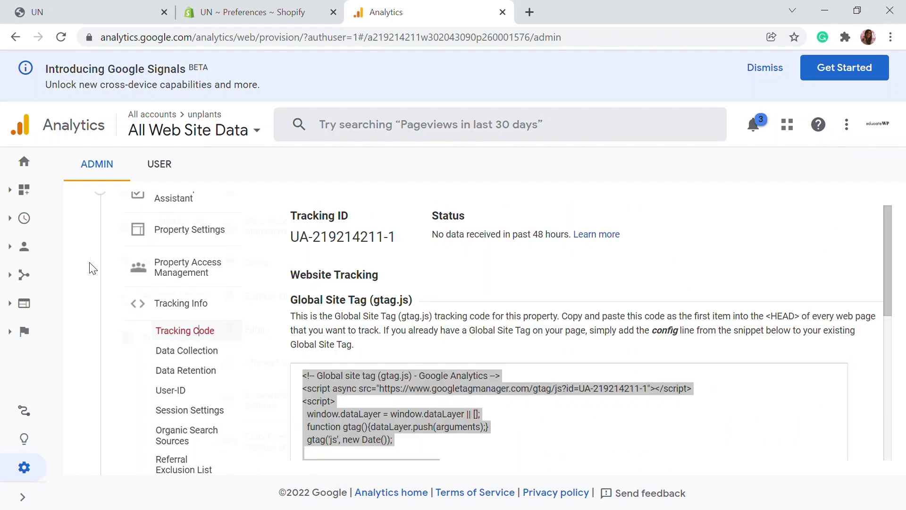
pyautogui.scroll(-1, 755, 330)
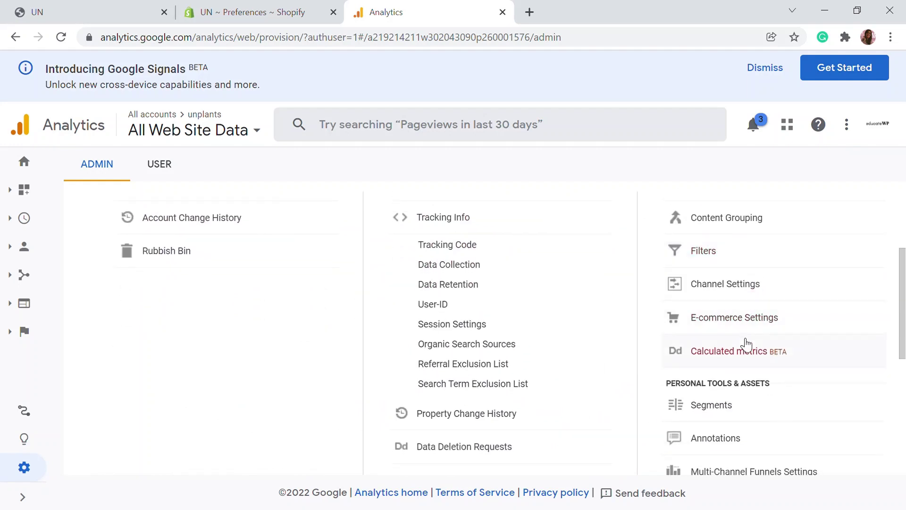
pyautogui.scroll(2, 568, 337)
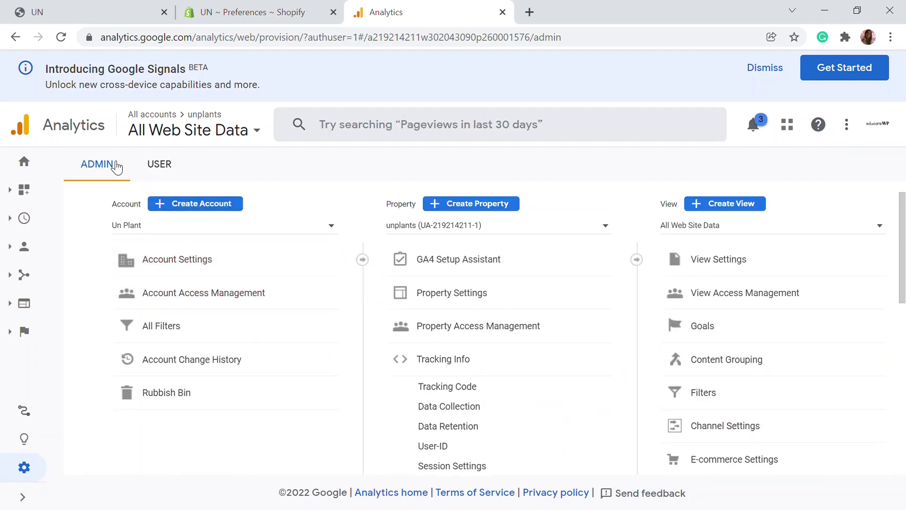
pyautogui.scroll(-1, 741, 396)
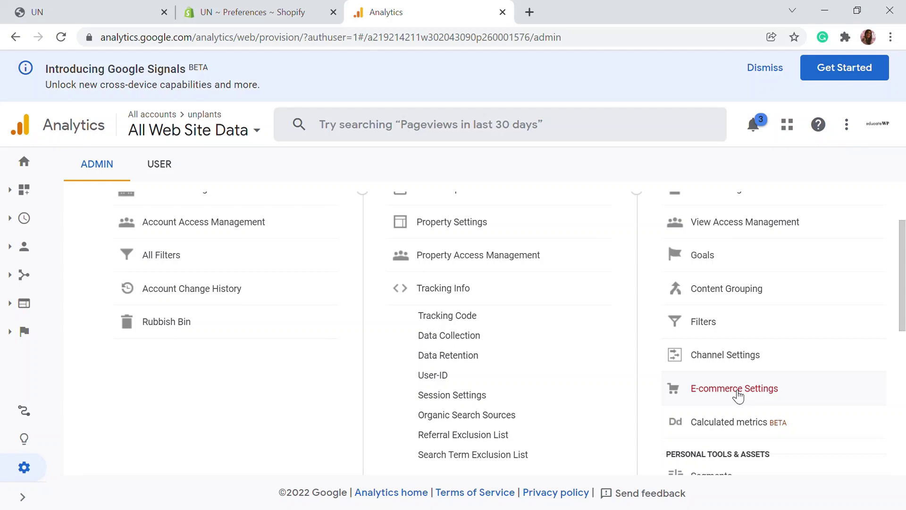
# Step: Turn on E-commerce and Enhanced E-commerce Reporting for All Web Site Data and save
pyautogui.click(735, 395)
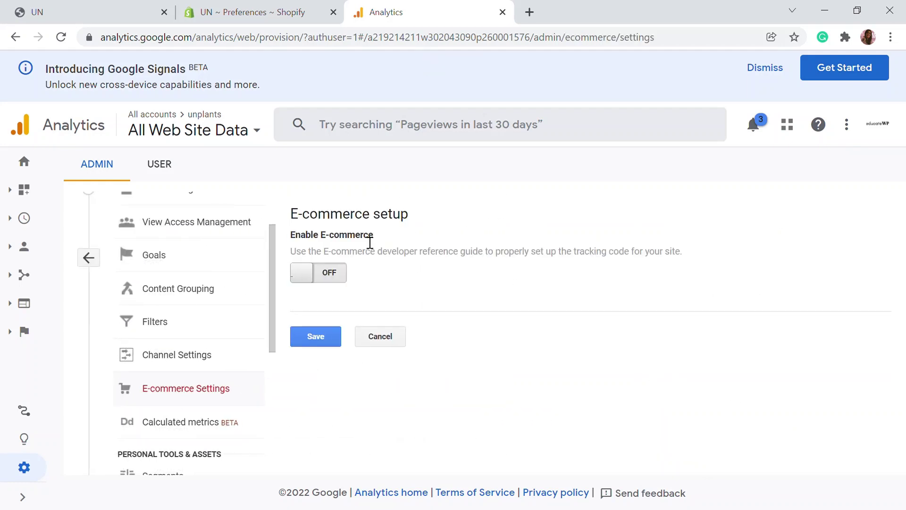
pyautogui.click(346, 281)
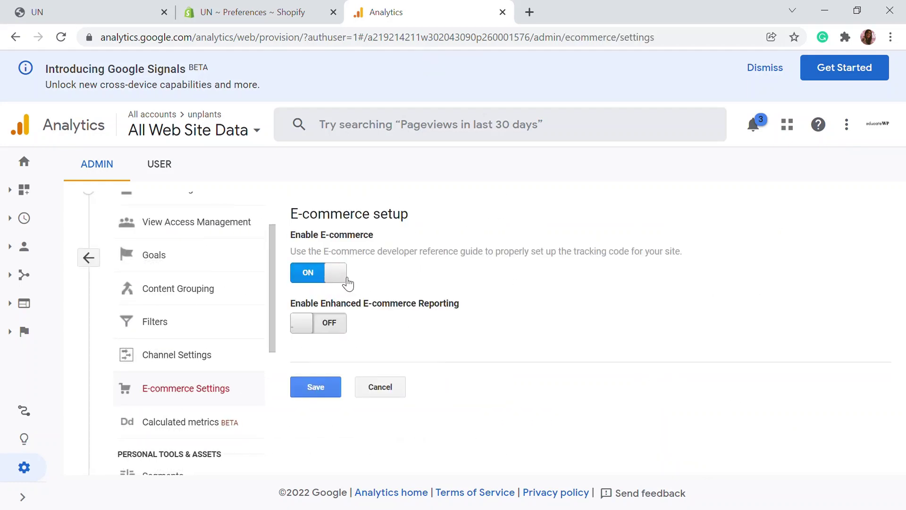
pyautogui.click(309, 324)
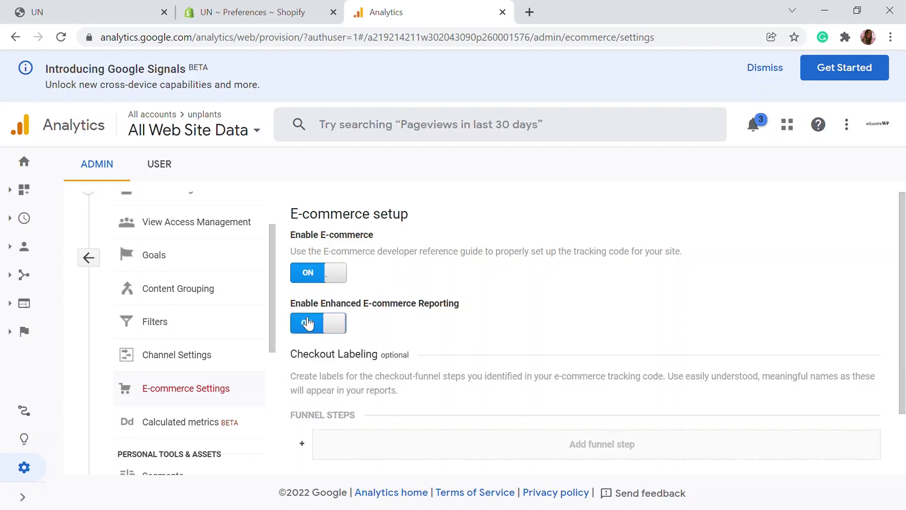
pyautogui.scroll(-2, 404, 339)
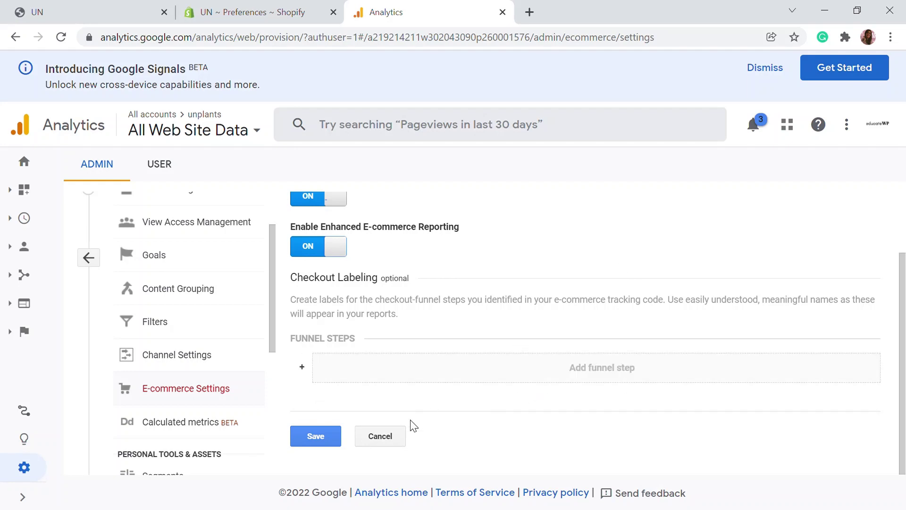
pyautogui.click(329, 445)
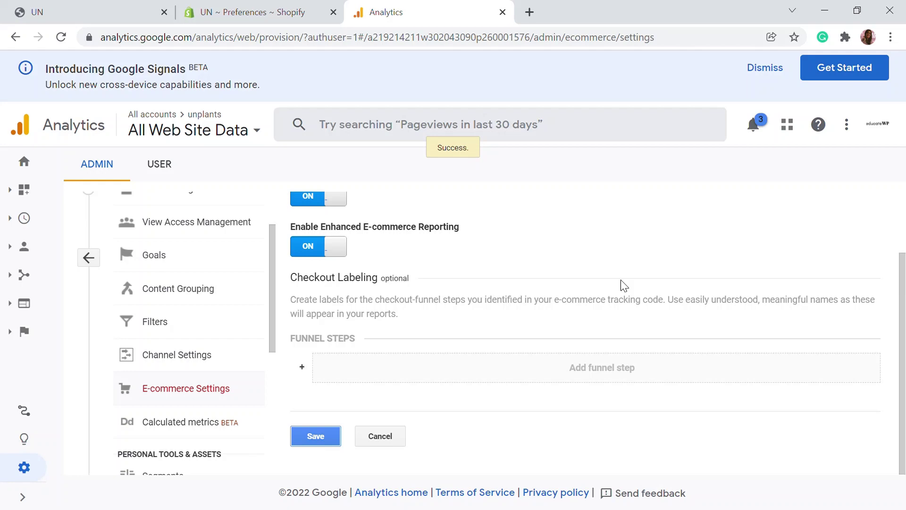
pyautogui.scroll(2, 619, 324)
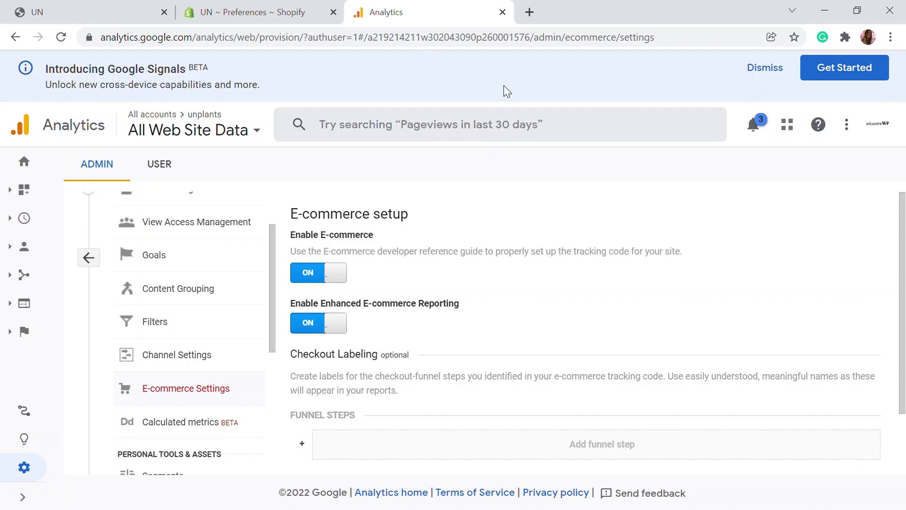
pyautogui.click(95, 259)
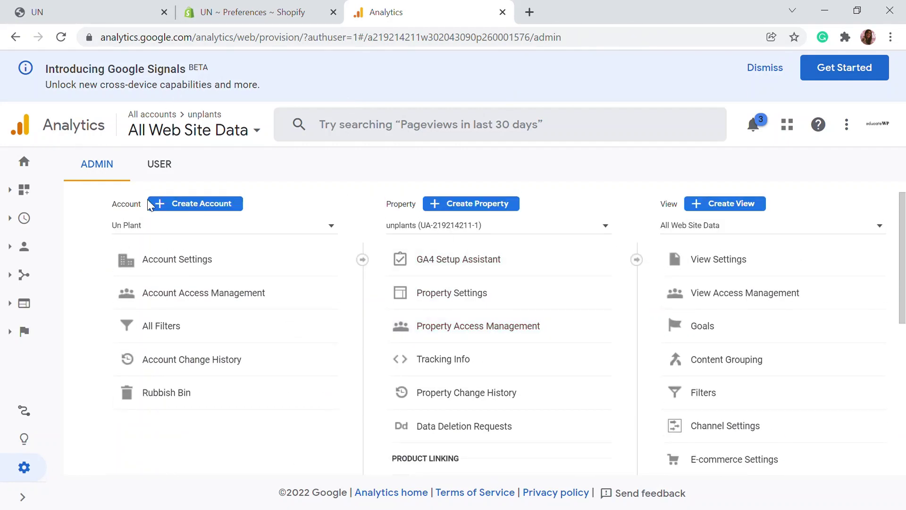
# Step: Return to the Shopify admin and open the Online Store Themes page
pyautogui.click(260, 19)
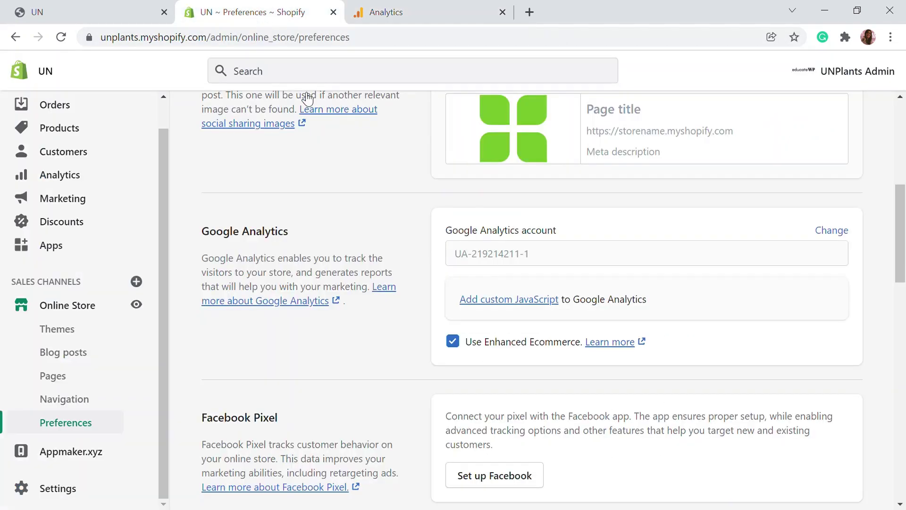
pyautogui.click(83, 341)
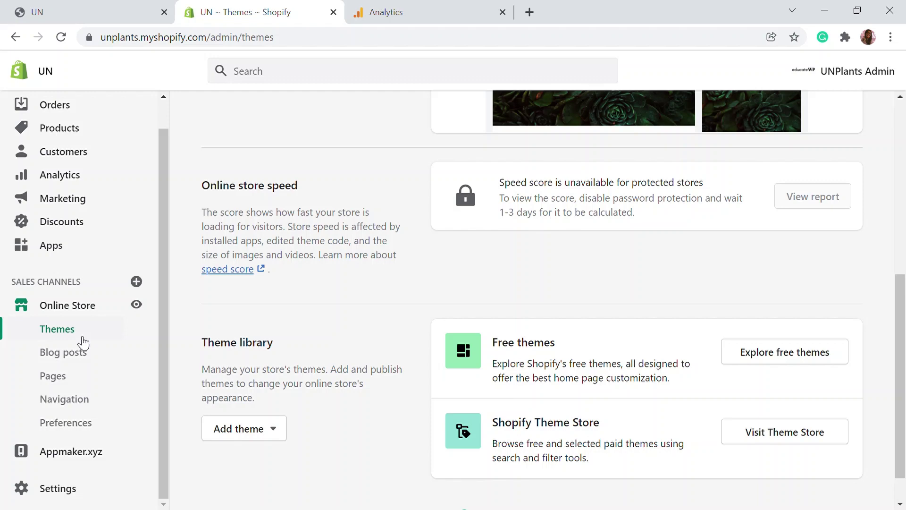
# Step: Open the Dawn theme's code editor and place the cursor right after <head> in theme.liquid
pyautogui.scroll(2, 83, 342)
pyautogui.scroll(8, 357, 429)
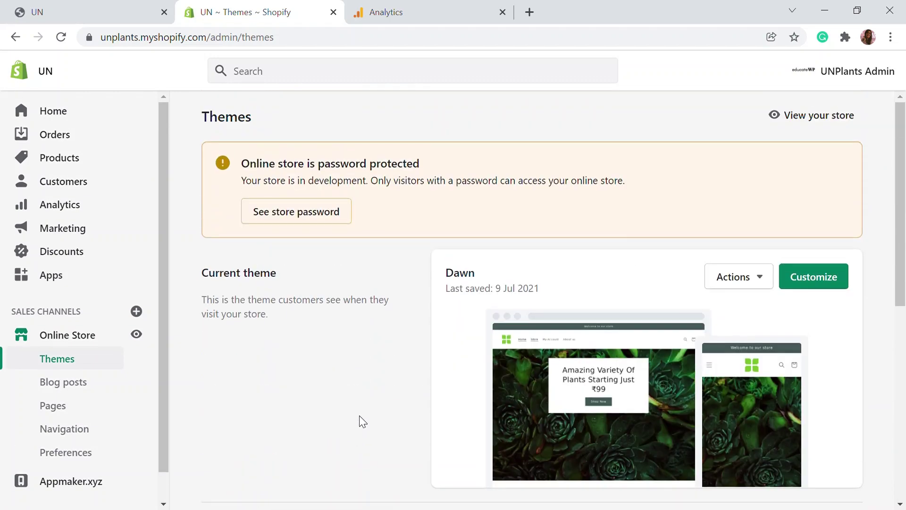
pyautogui.scroll(-5, 360, 416)
pyautogui.scroll(5, 811, 208)
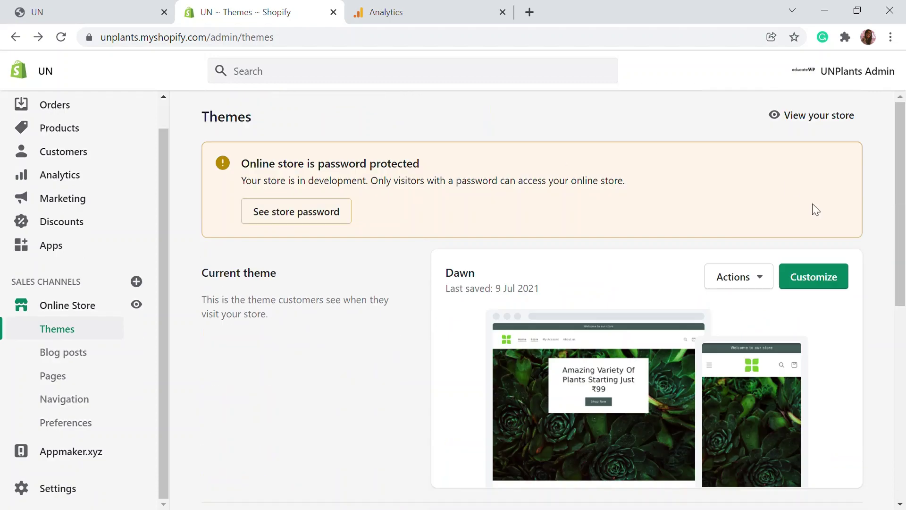
pyautogui.click(739, 285)
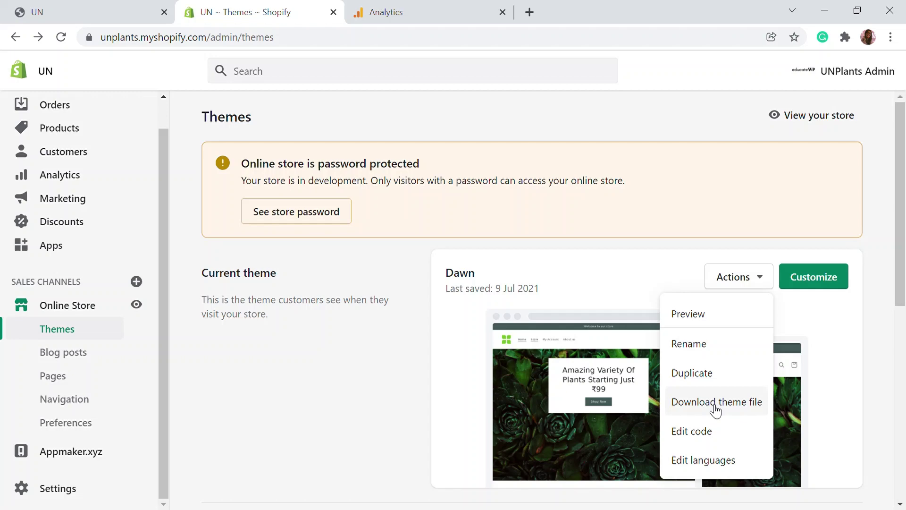
pyautogui.click(696, 438)
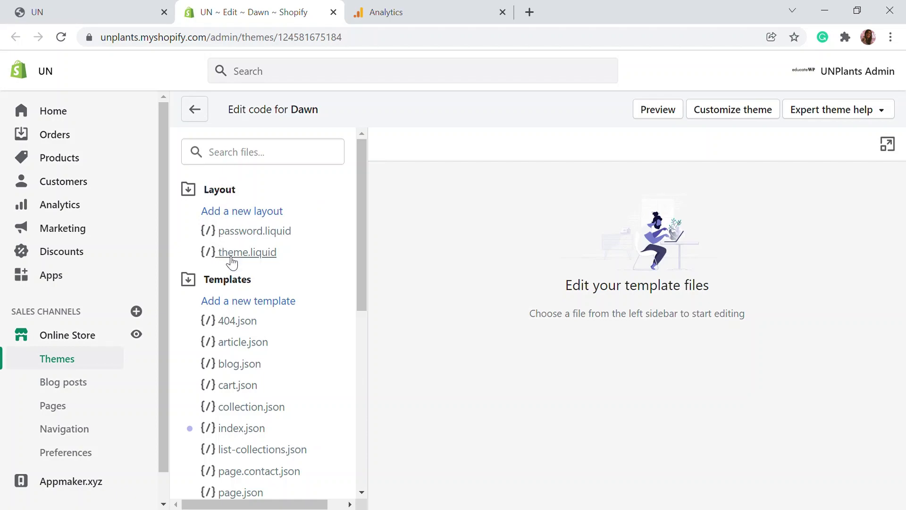
pyautogui.click(247, 258)
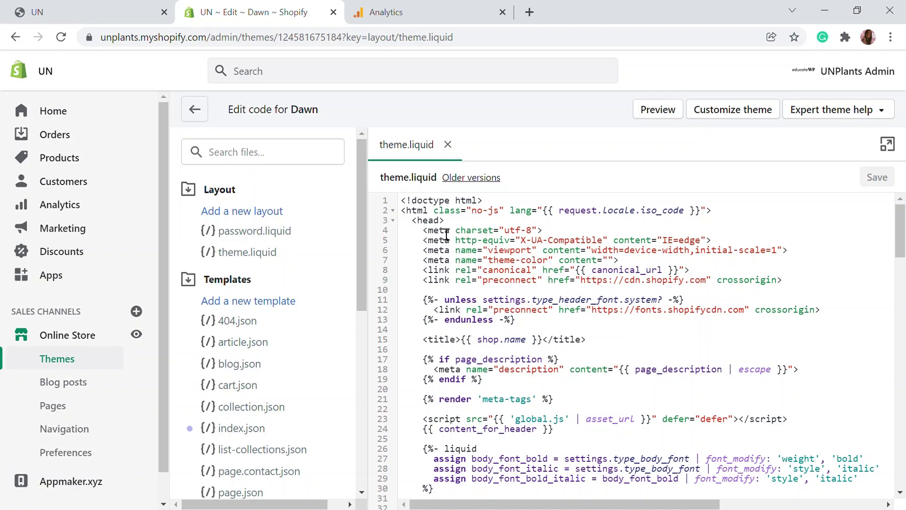
pyautogui.click(466, 222)
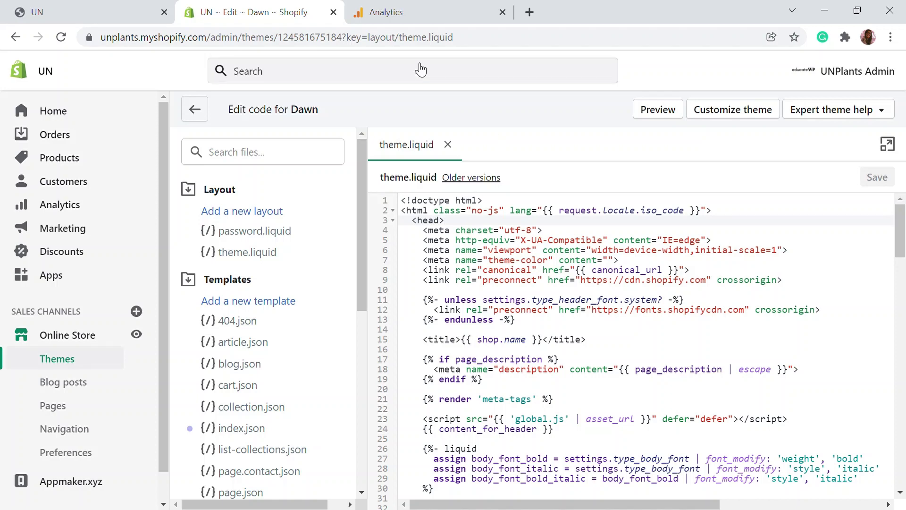
# Step: In Google Analytics, switch to the unplants - GA4 property
pyautogui.click(390, 11)
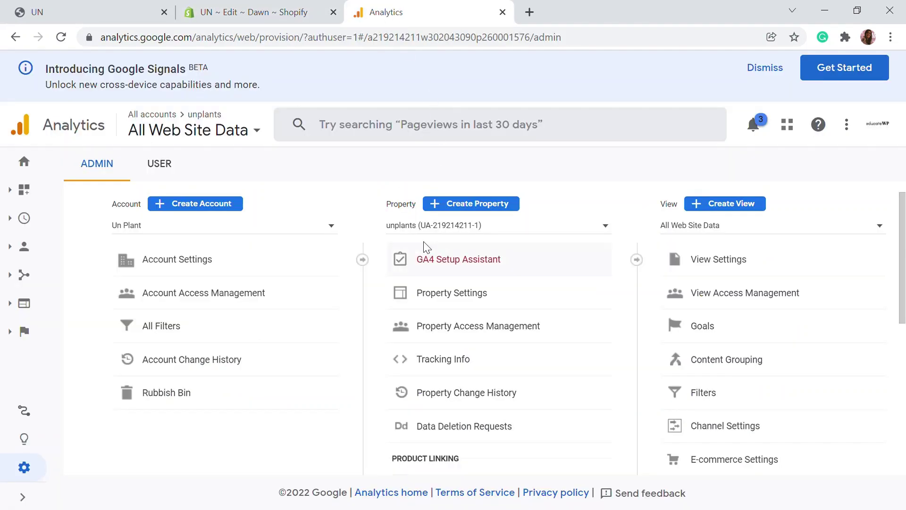
pyautogui.click(414, 226)
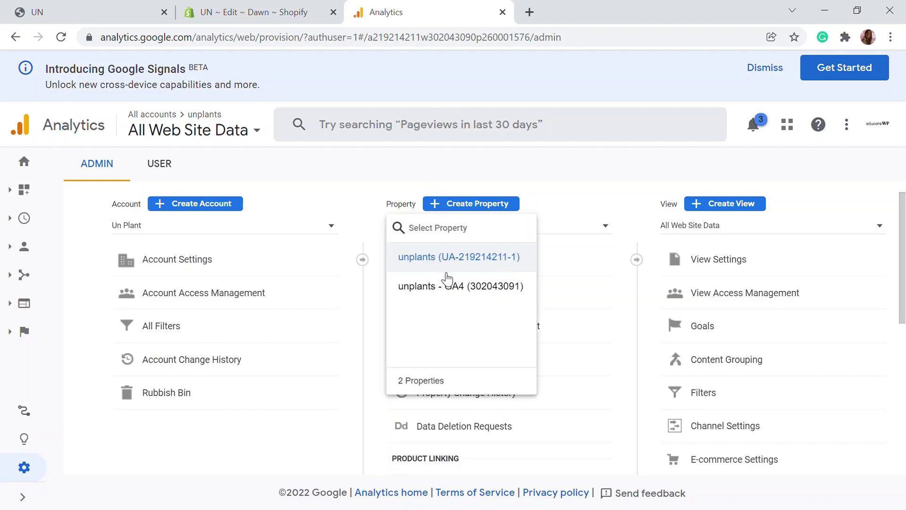
pyautogui.click(450, 288)
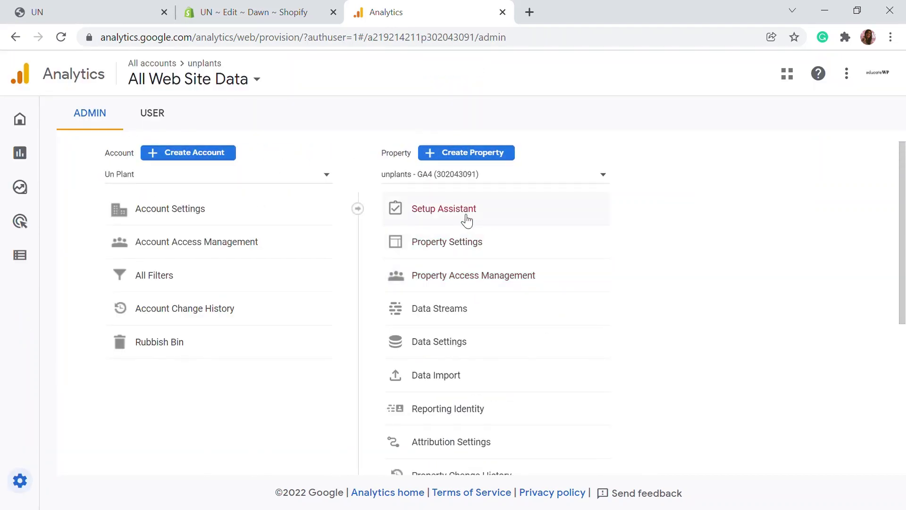
pyautogui.scroll(-2, 495, 267)
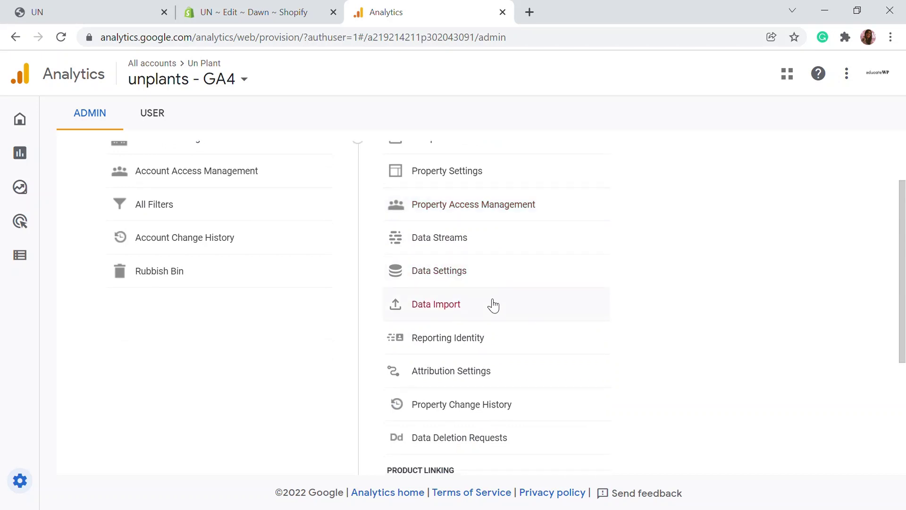
pyautogui.scroll(2, 471, 248)
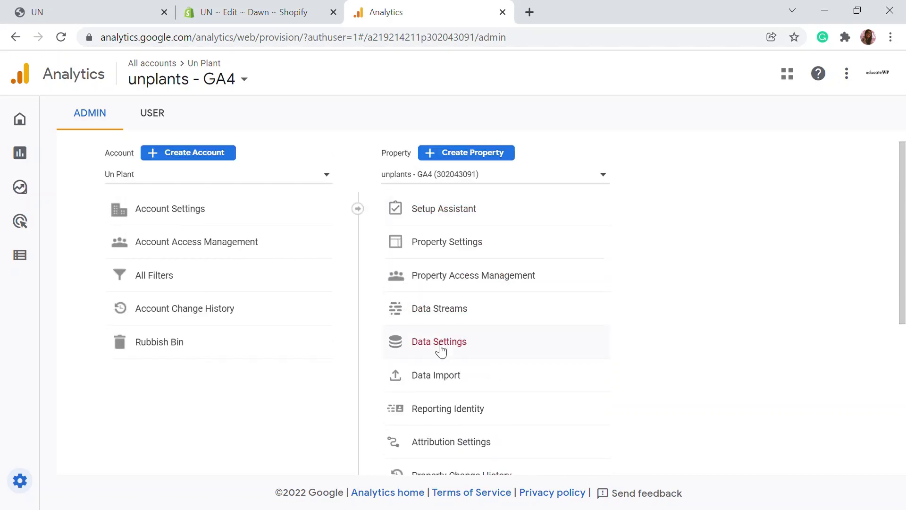
# Step: Copy the G-20R3B9E3YR gtag.js snippet from the unplants.myshopify.com web stream
pyautogui.click(440, 309)
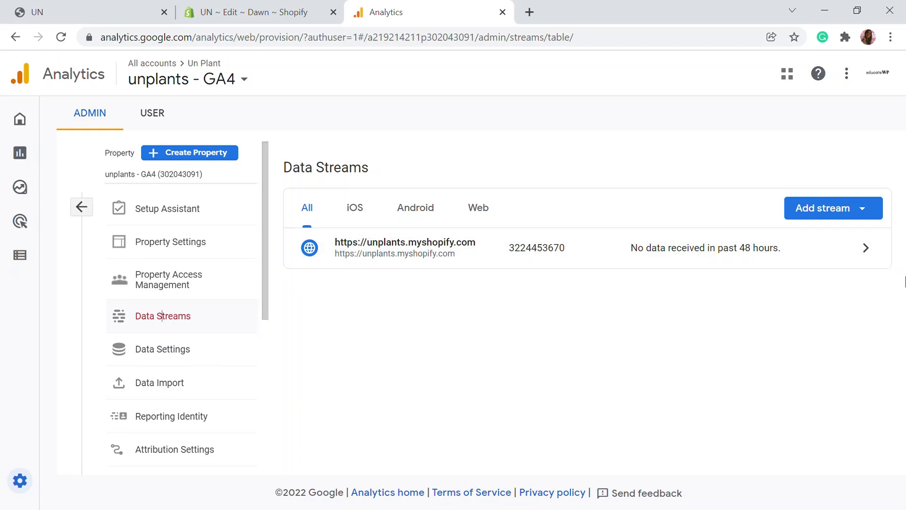
pyautogui.click(856, 244)
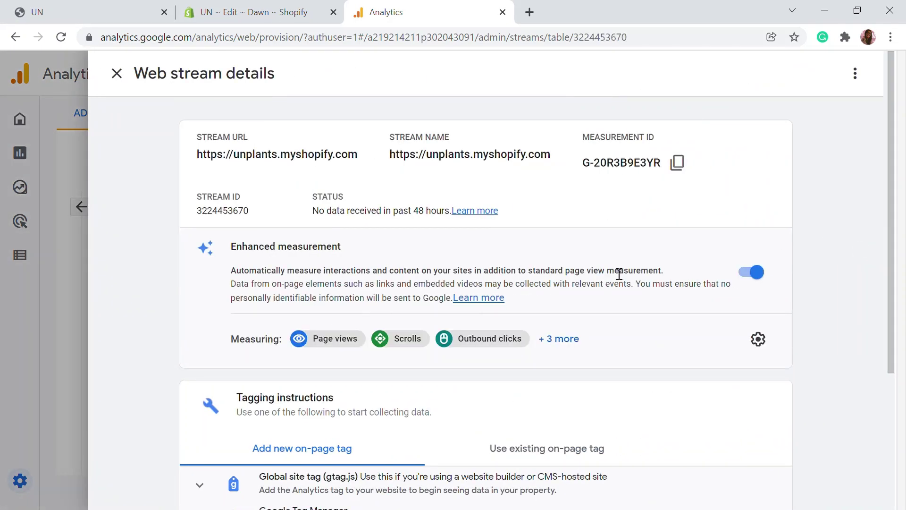
pyautogui.scroll(-4, 617, 271)
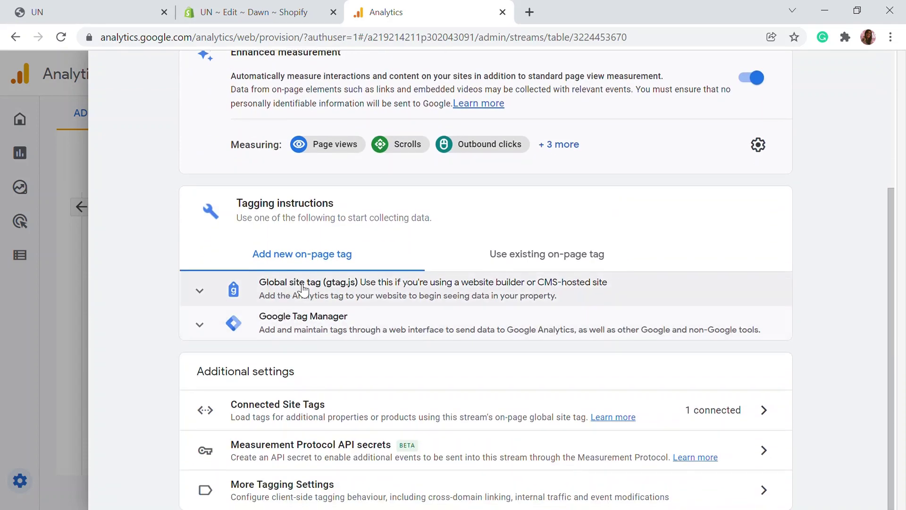
pyautogui.click(304, 289)
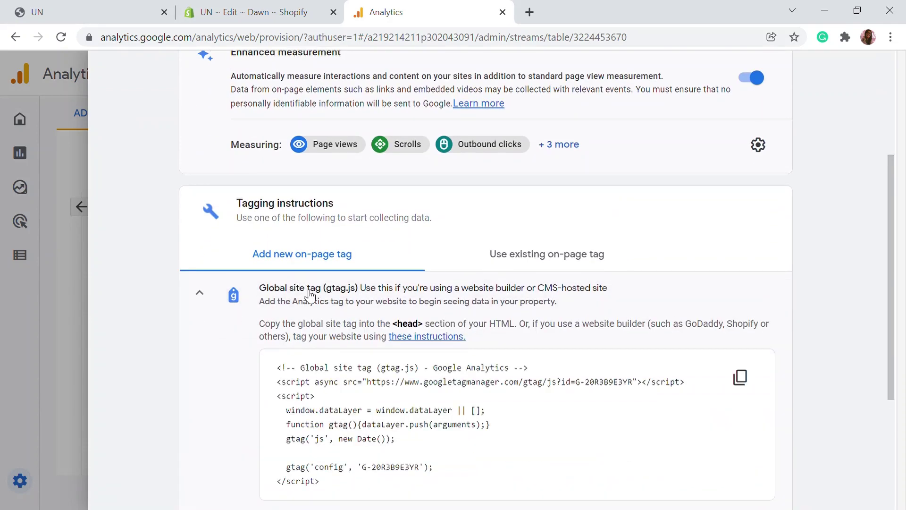
pyautogui.scroll(-3, 452, 324)
pyautogui.click(754, 237)
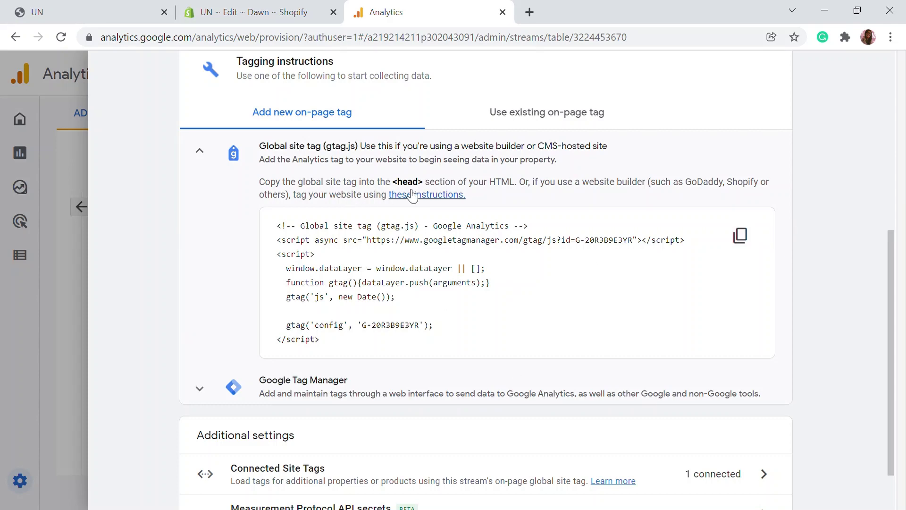
# Step: Paste the G-20R3B9E3YR gtag.js snippet on a new line after <head> in theme.liquid and save
pyautogui.click(303, 19)
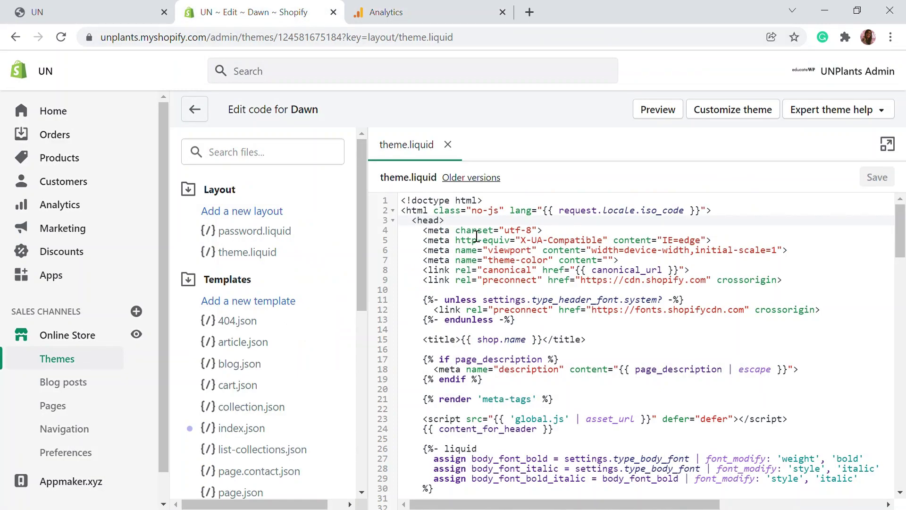
pyautogui.press('Return')
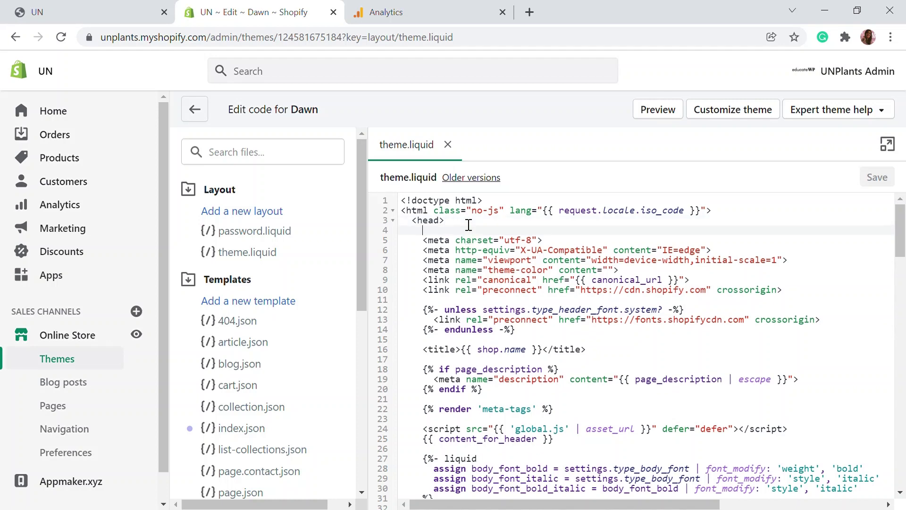
pyautogui.hotkey('ctrl', 'v')
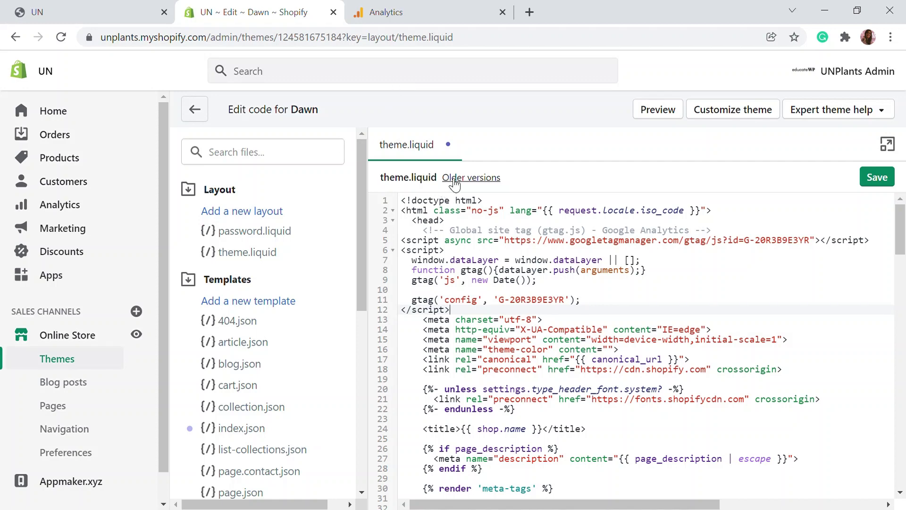
pyautogui.click(872, 183)
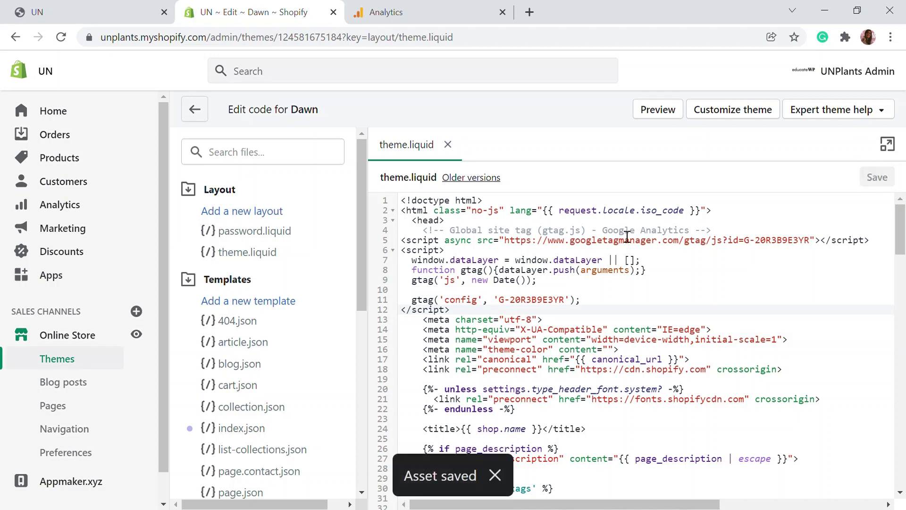
pyautogui.scroll(-2, 257, 255)
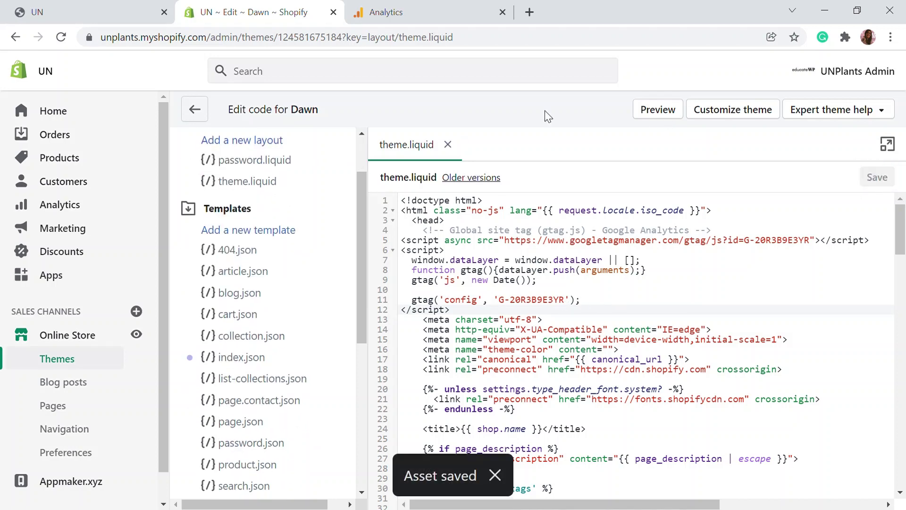
# Step: Close the web stream details and review the unplants - GA4 Home report, still showing no data
pyautogui.click(424, 18)
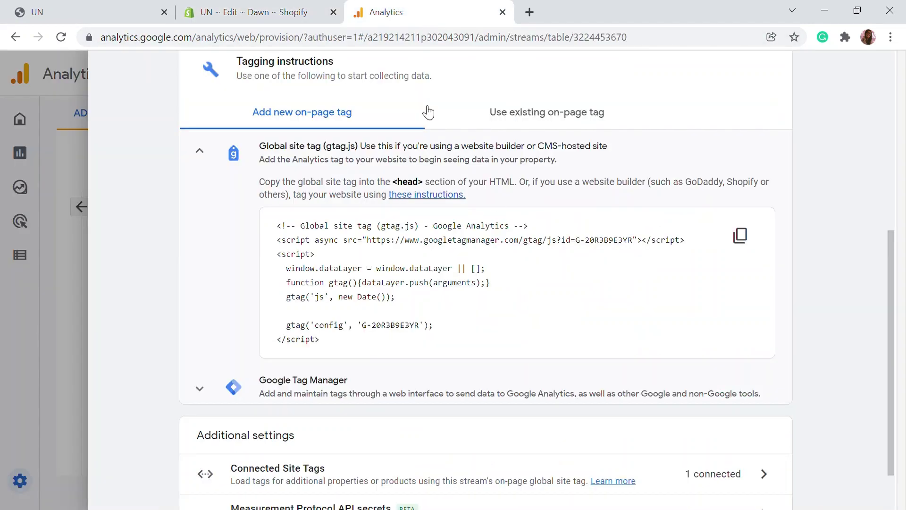
pyautogui.scroll(7, 427, 112)
pyautogui.click(118, 75)
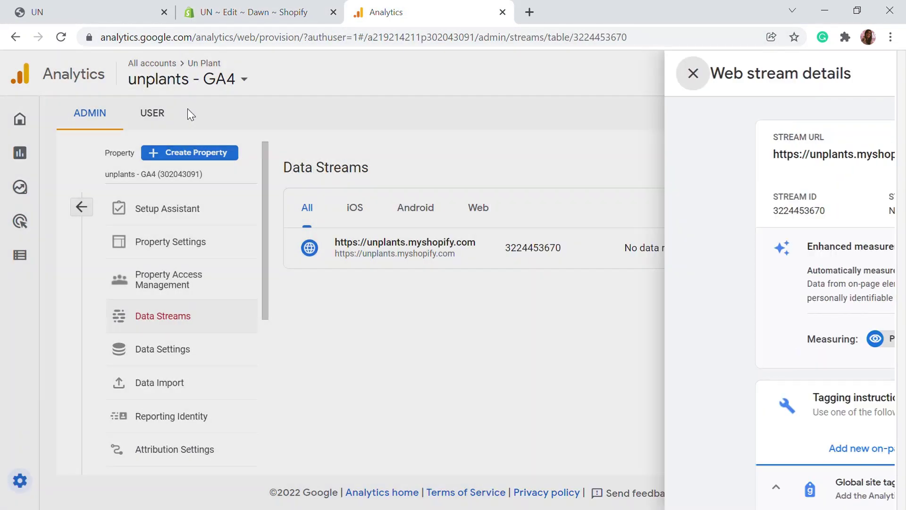
pyautogui.click(26, 126)
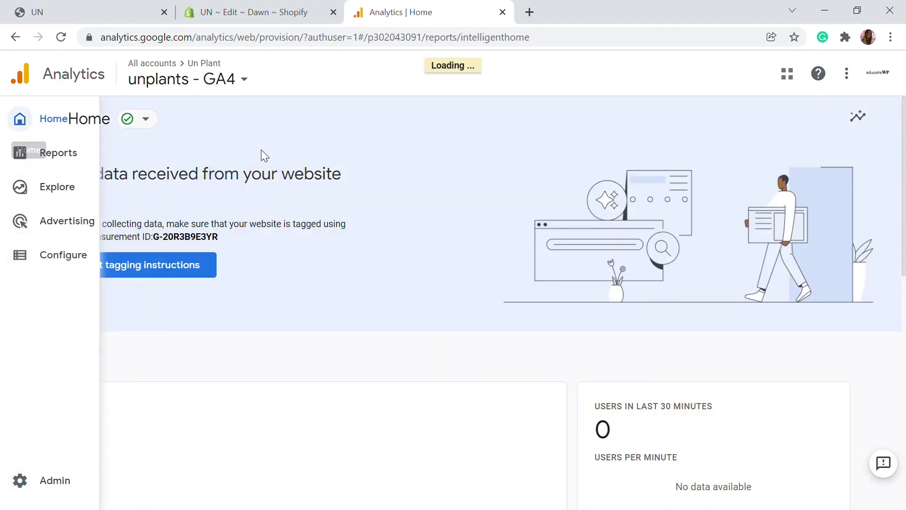
pyautogui.scroll(-5, 363, 276)
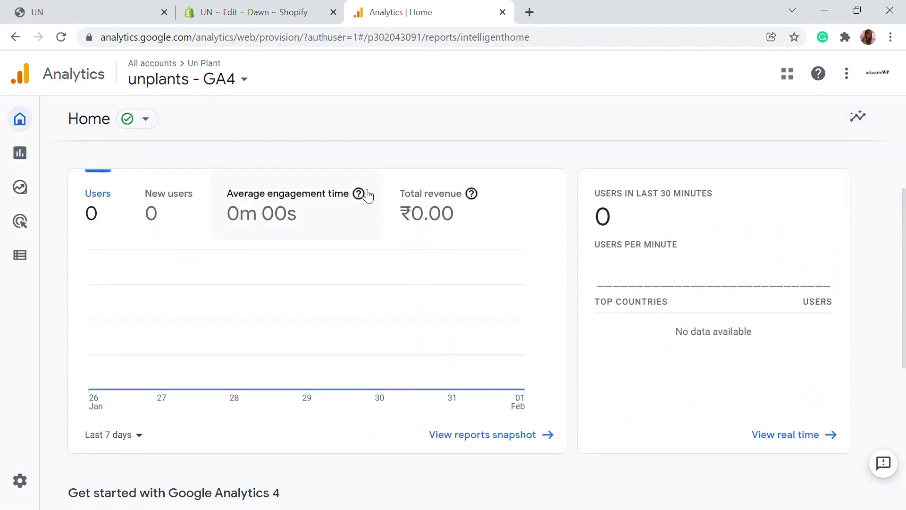
pyautogui.moveTo(359, 194)
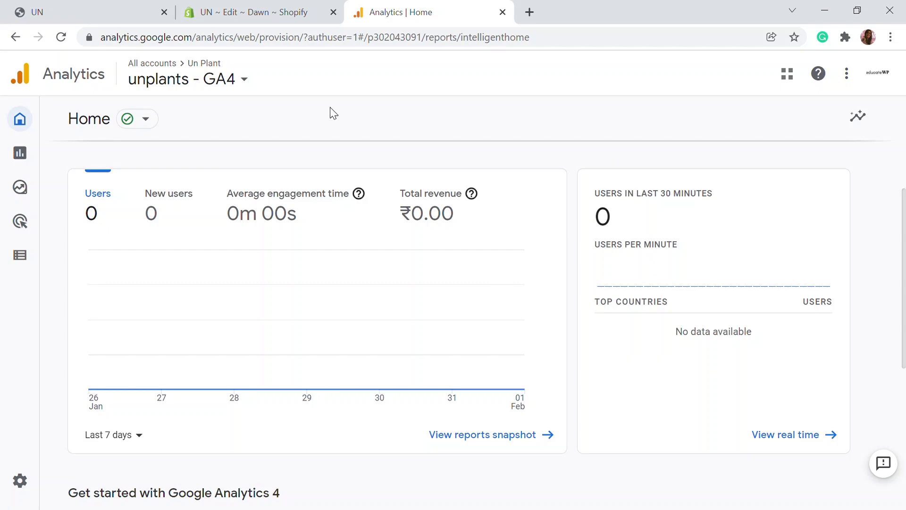
pyautogui.scroll(-2, 667, 233)
pyautogui.scroll(3, 622, 250)
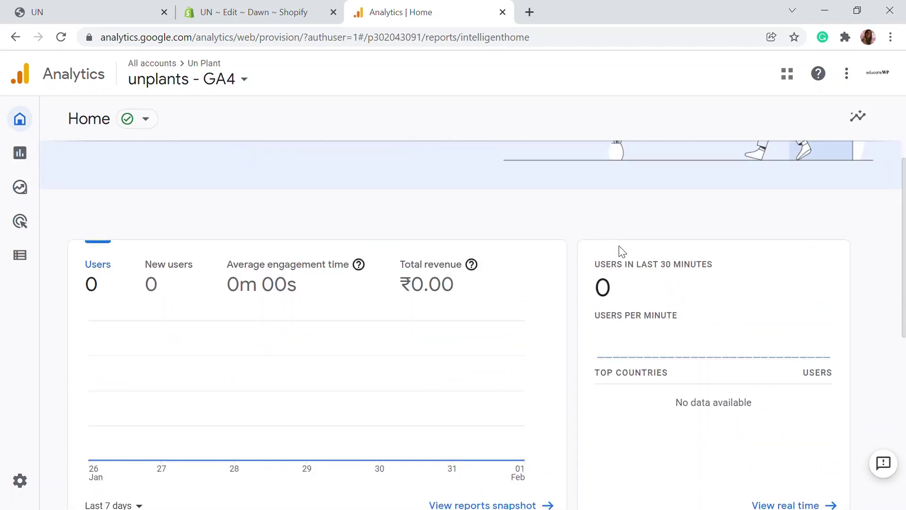
pyautogui.scroll(-7, 222, 269)
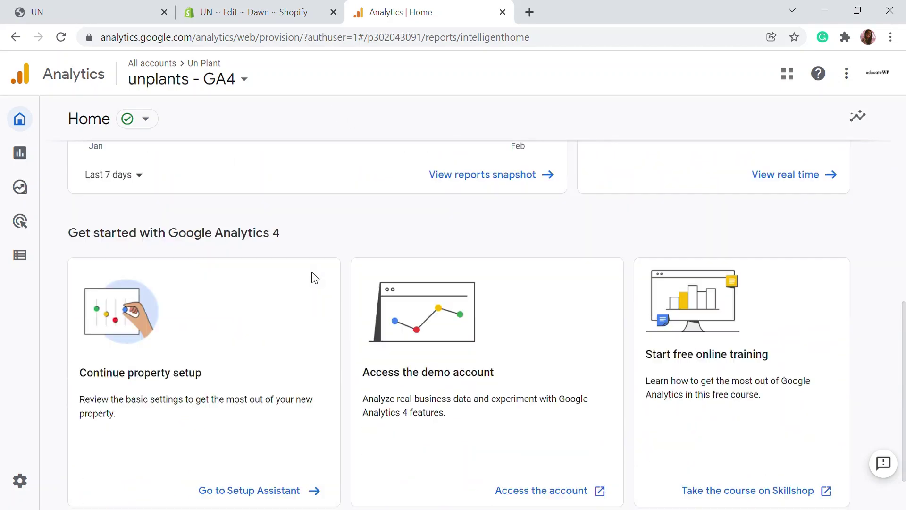
pyautogui.scroll(-1, 312, 278)
pyautogui.scroll(10, 576, 308)
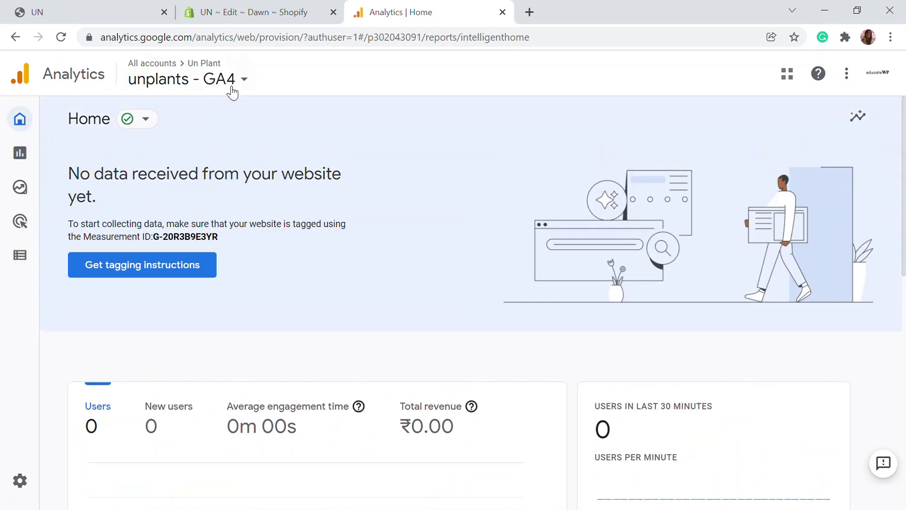
# Step: Open the unplants property's All Web Site Data view and browse its Home report showing 0 users
pyautogui.click(231, 87)
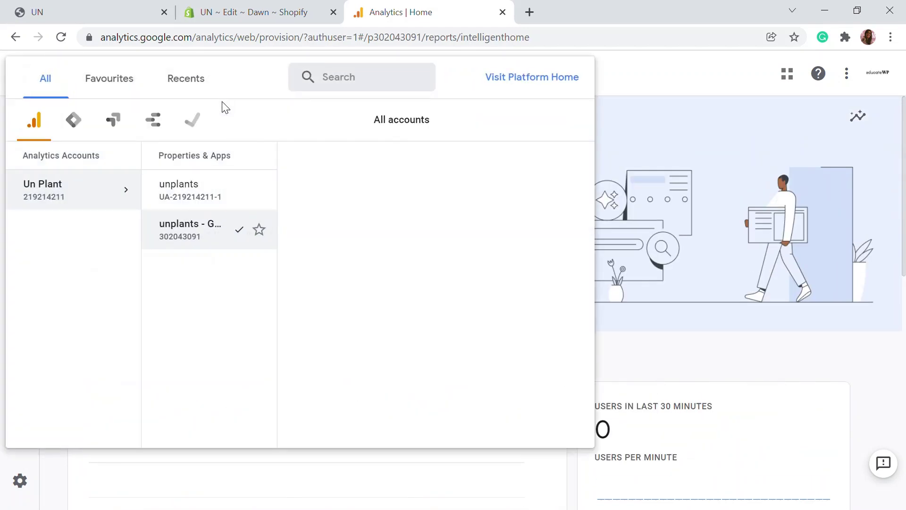
pyautogui.click(204, 197)
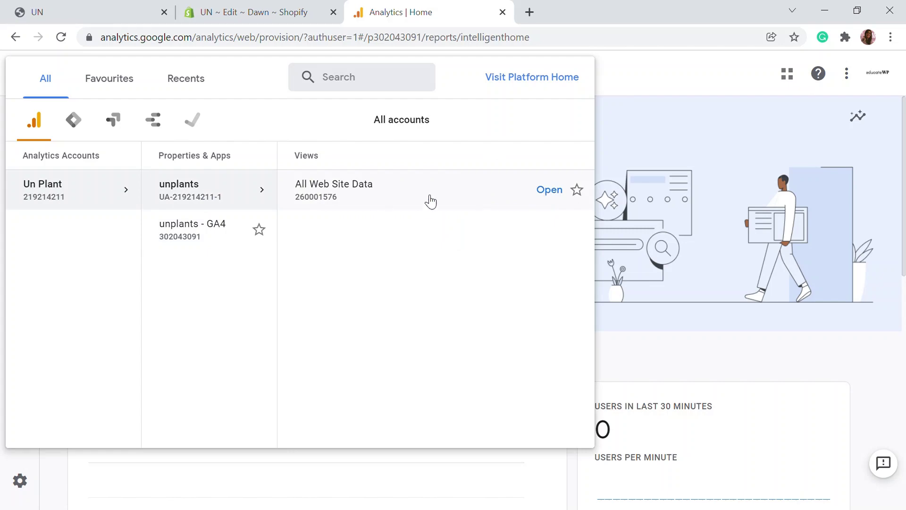
pyautogui.click(551, 194)
pyautogui.scroll(-1, 428, 210)
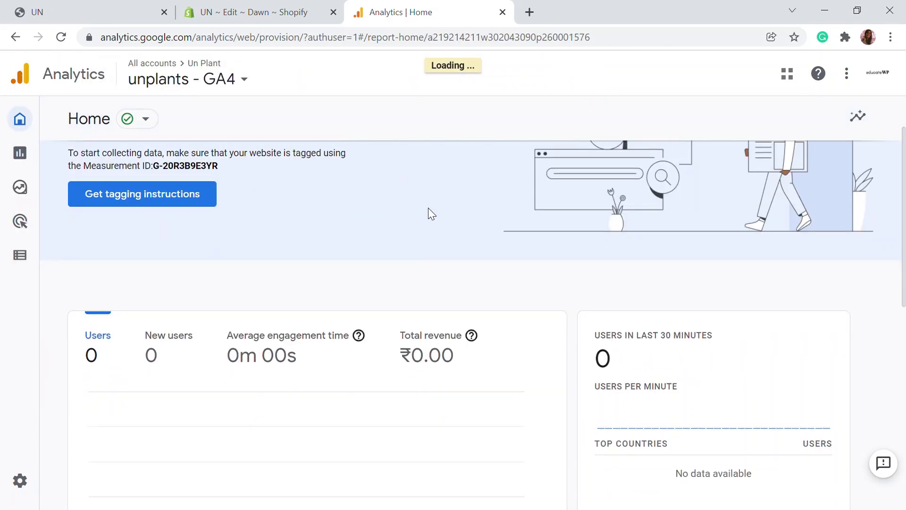
pyautogui.scroll(-1, 395, 245)
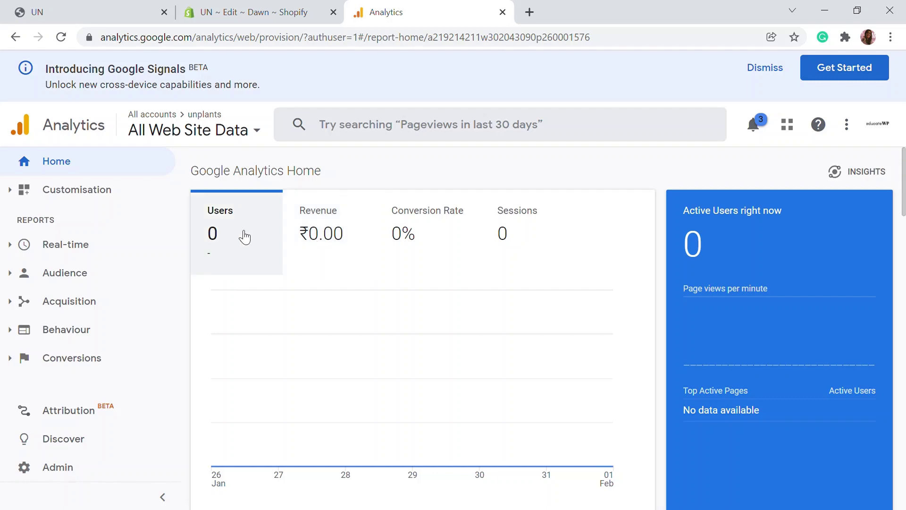
pyautogui.scroll(-5, 750, 289)
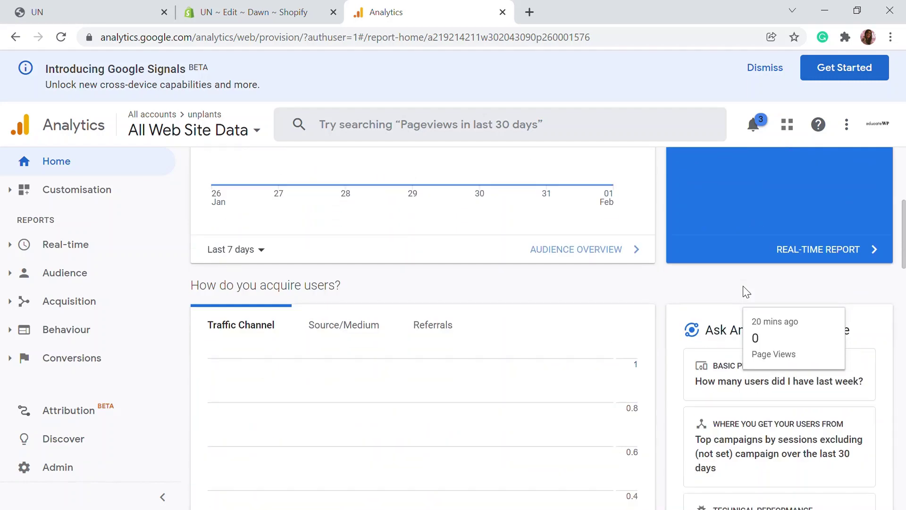
pyautogui.scroll(-6, 451, 358)
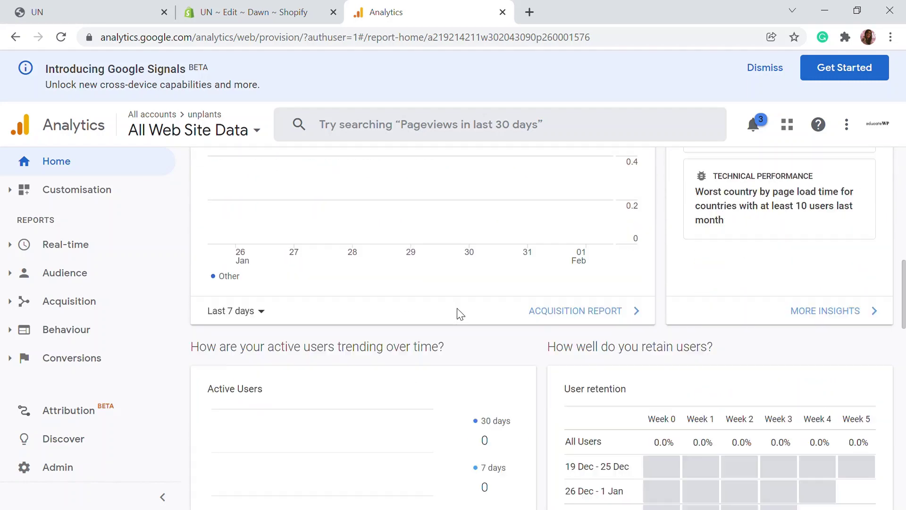
pyautogui.scroll(-5, 600, 283)
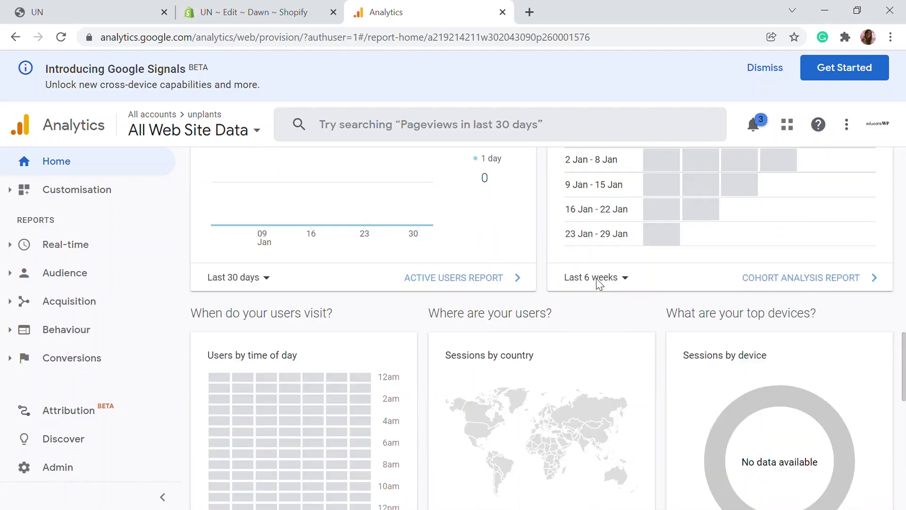
pyautogui.scroll(3, 250, 257)
pyautogui.scroll(-7, 471, 271)
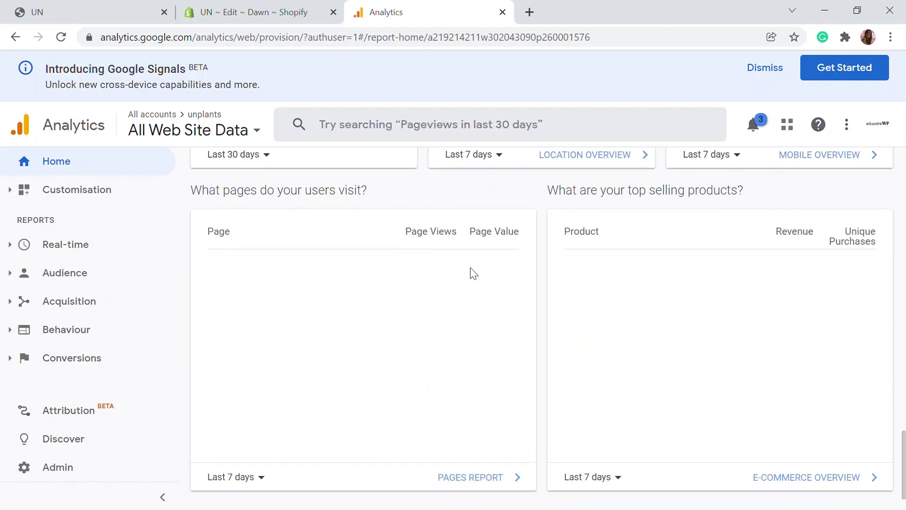
pyautogui.scroll(15, 498, 285)
pyautogui.scroll(5, 498, 287)
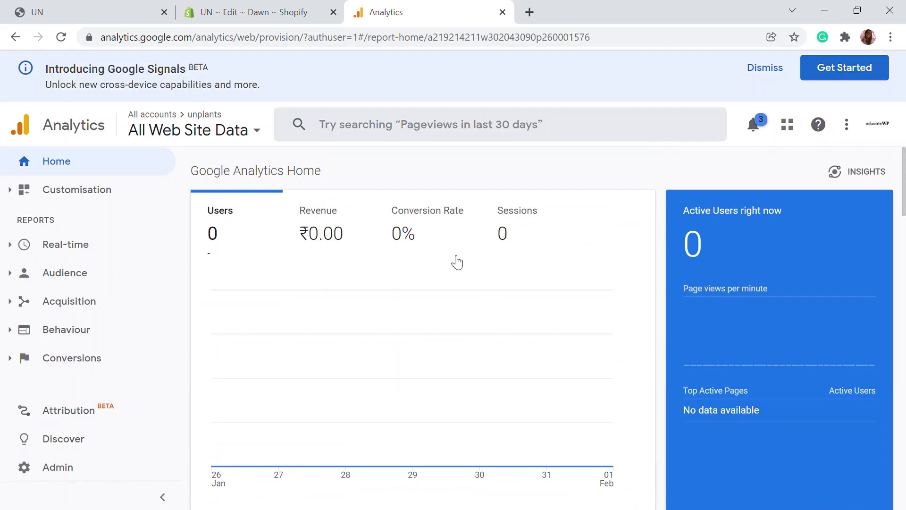